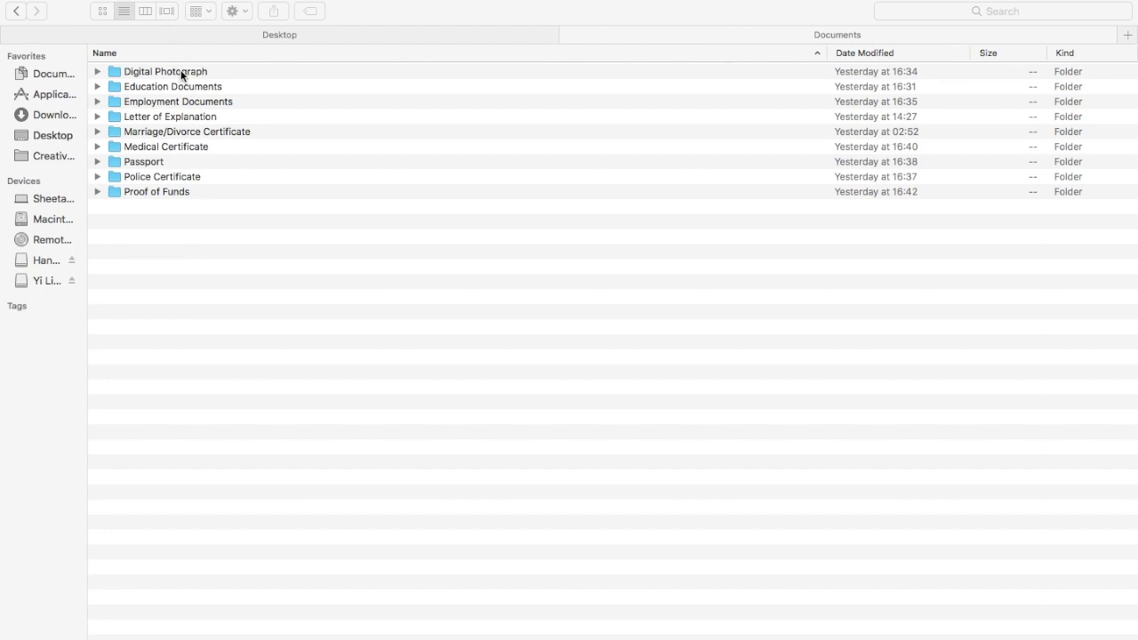
- Expand all nine document folders, from Digital Photograph to Proof of Funds, to review the files each one contains
{"action": "left_click", "coordinate": [98, 71]}
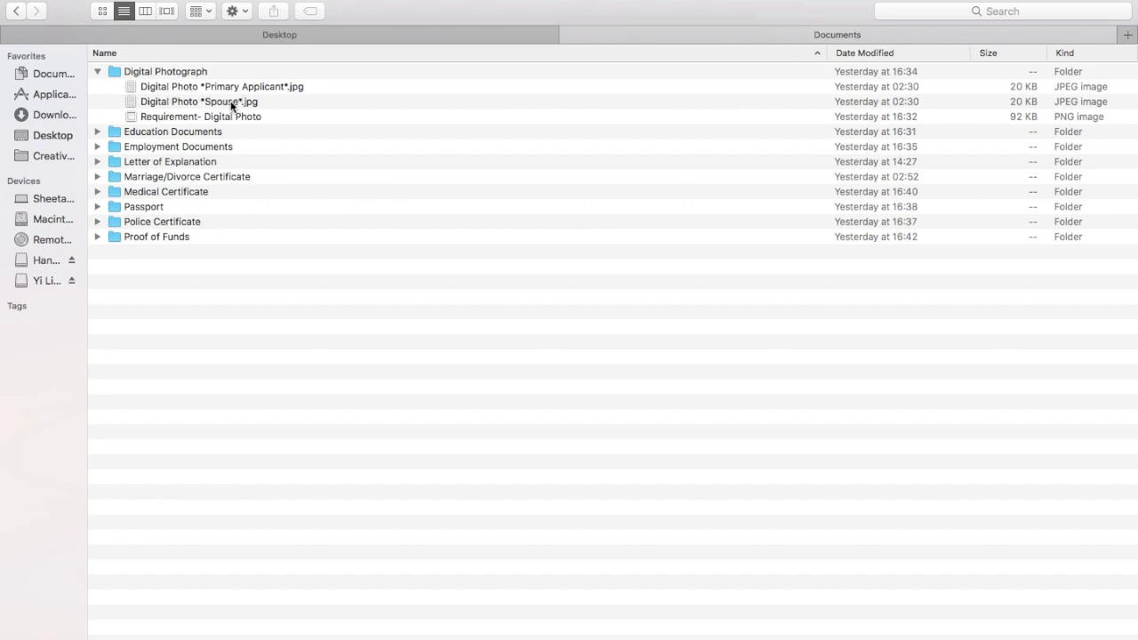
{"action": "left_click", "coordinate": [98, 133]}
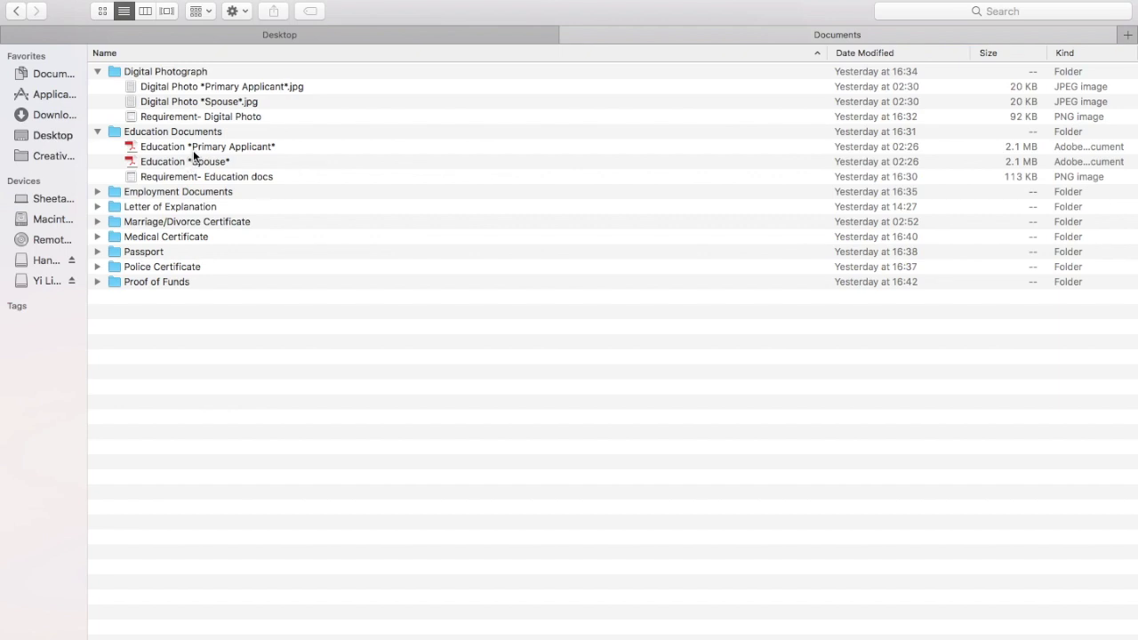
{"action": "left_click", "coordinate": [98, 193]}
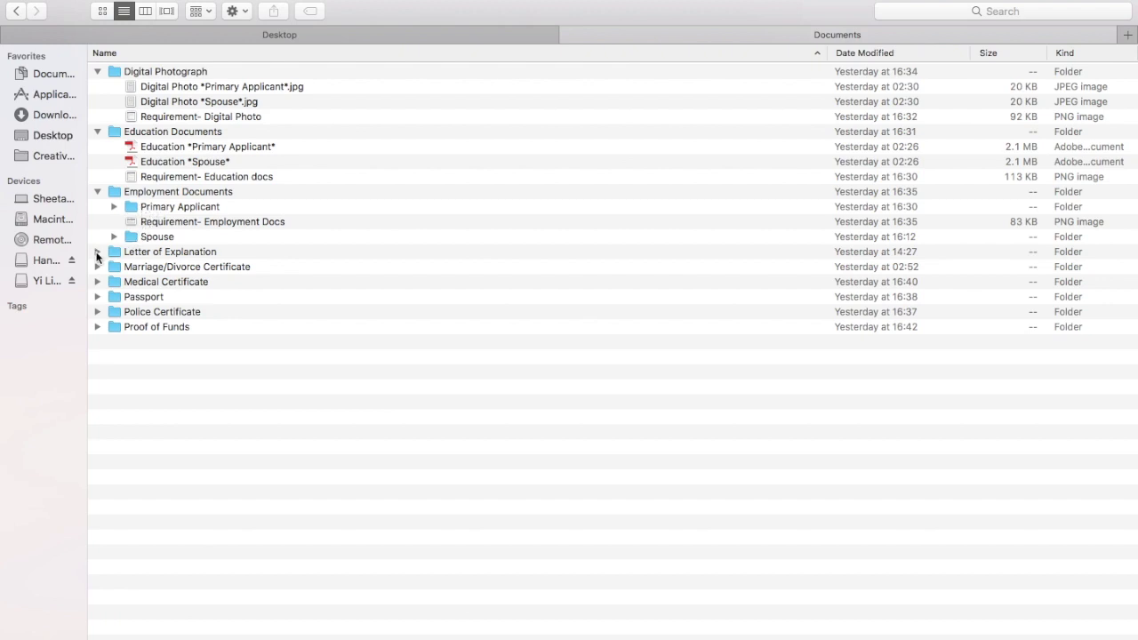
{"action": "left_click", "coordinate": [98, 253]}
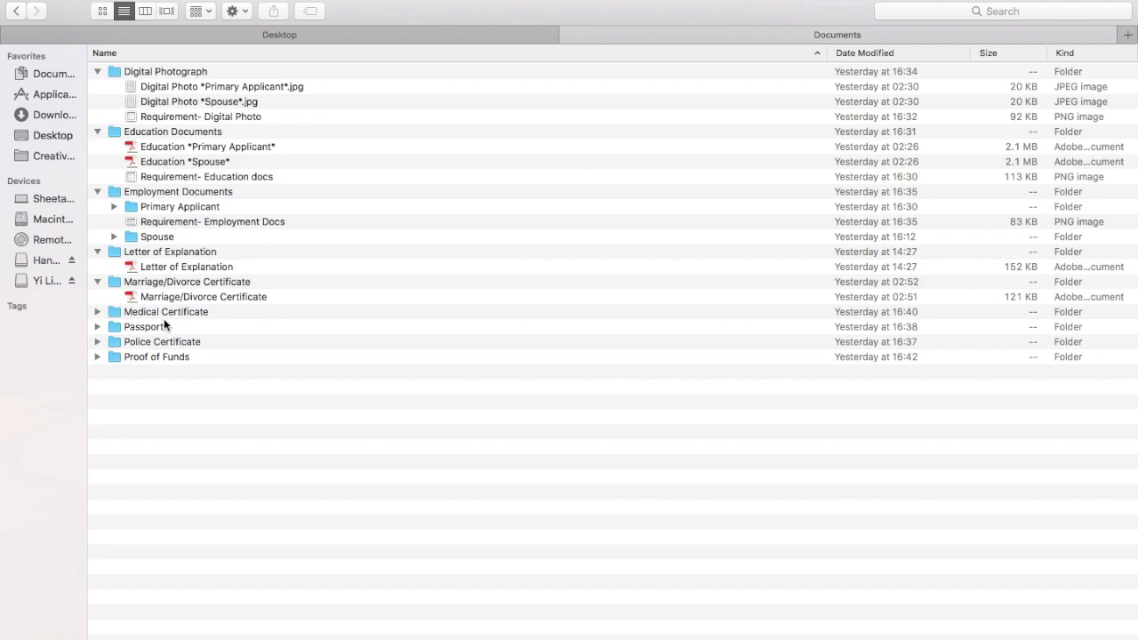
{"action": "left_click", "coordinate": [98, 312]}
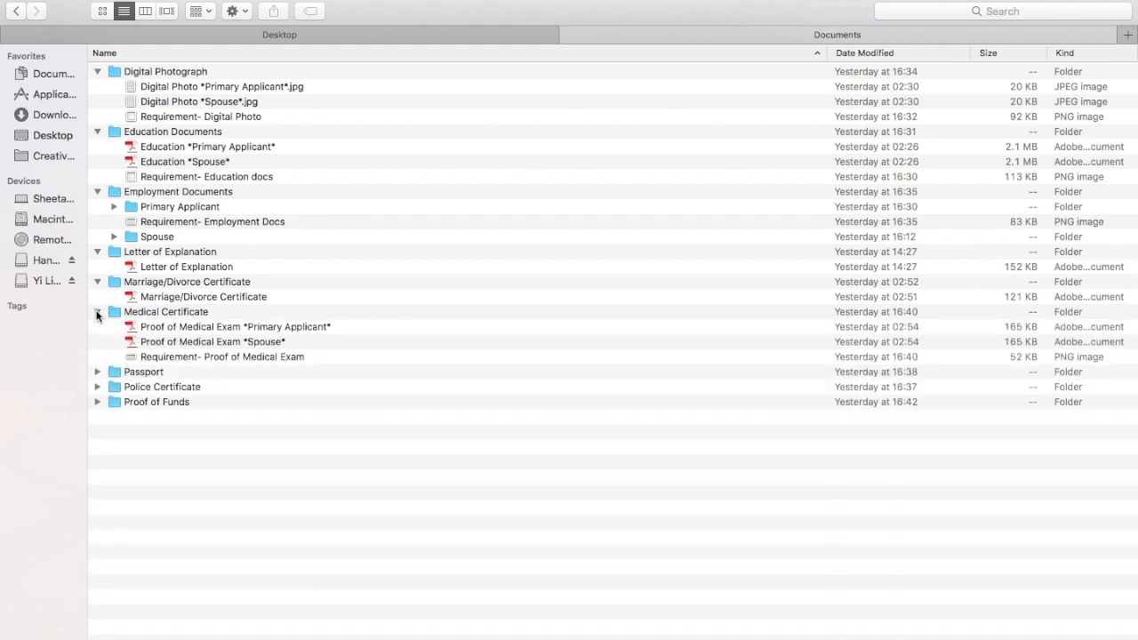
{"action": "left_click", "coordinate": [98, 373]}
{"action": "left_click", "coordinate": [97, 418]}
{"action": "left_click", "coordinate": [98, 478]}
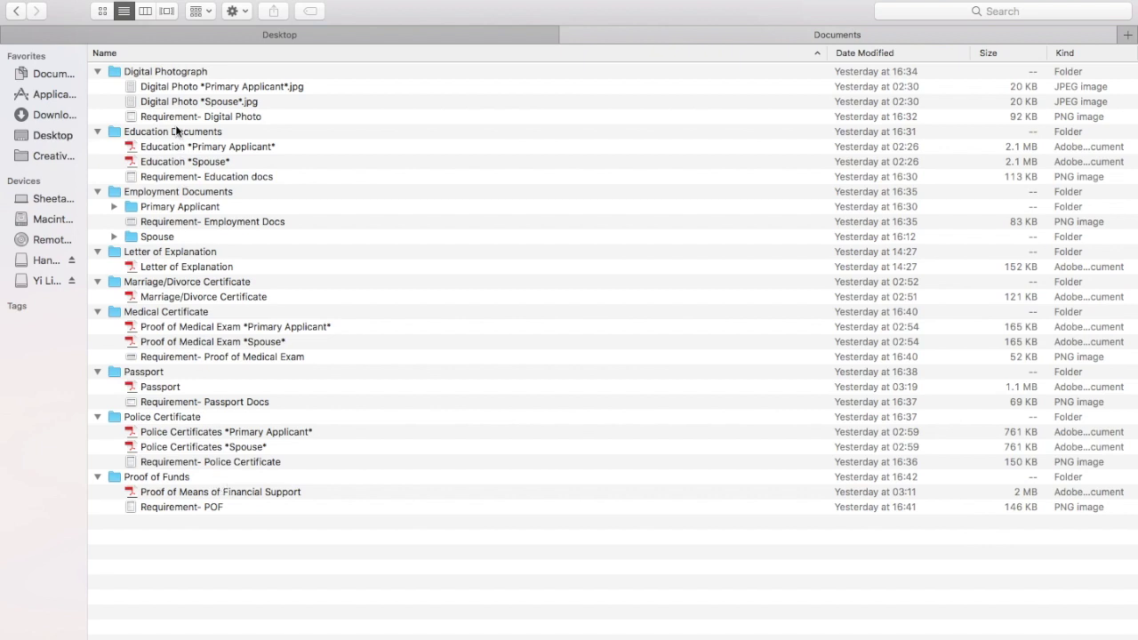
- Open the Digital Photograph folder, view the primary applicant's photo, and close the image
{"action": "left_click", "coordinate": [179, 74]}
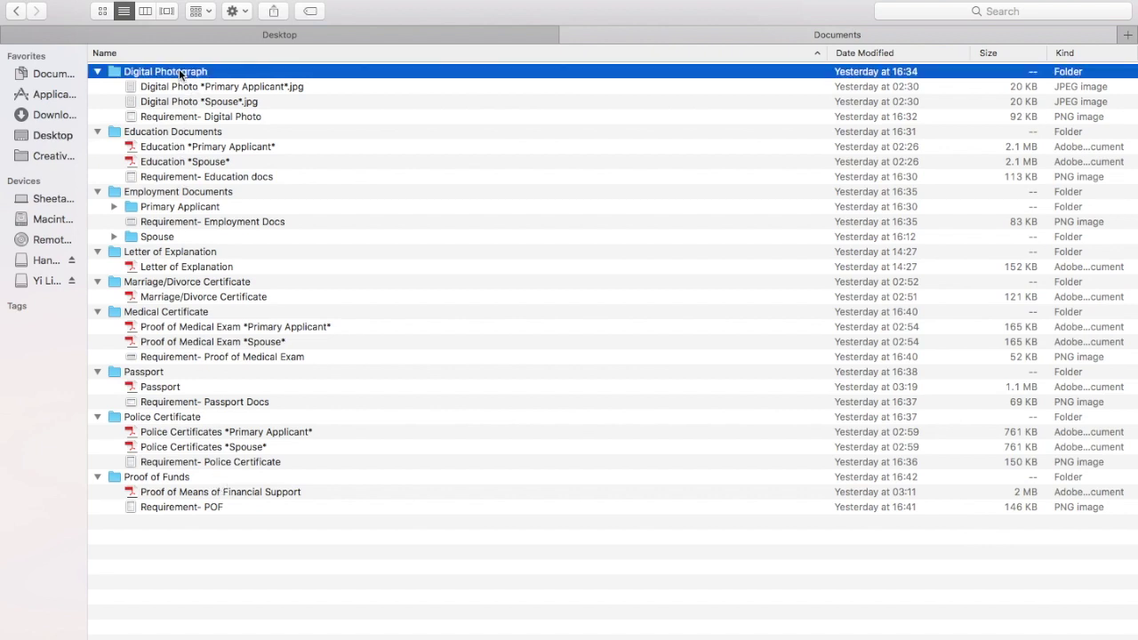
{"action": "double_click", "coordinate": [180, 73]}
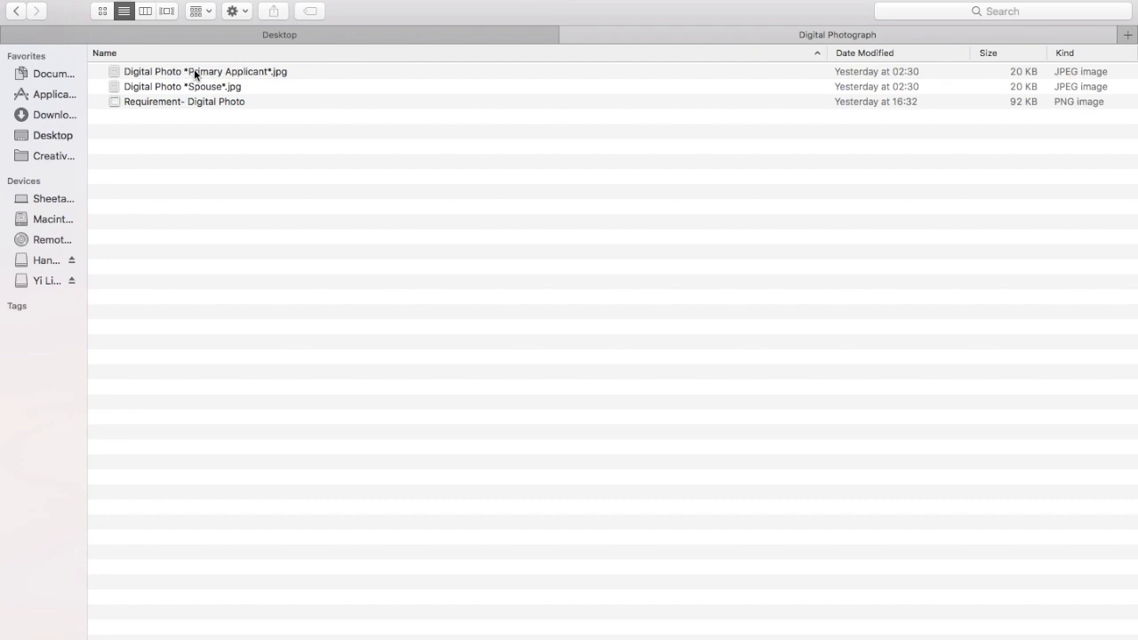
{"action": "left_click", "coordinate": [194, 71]}
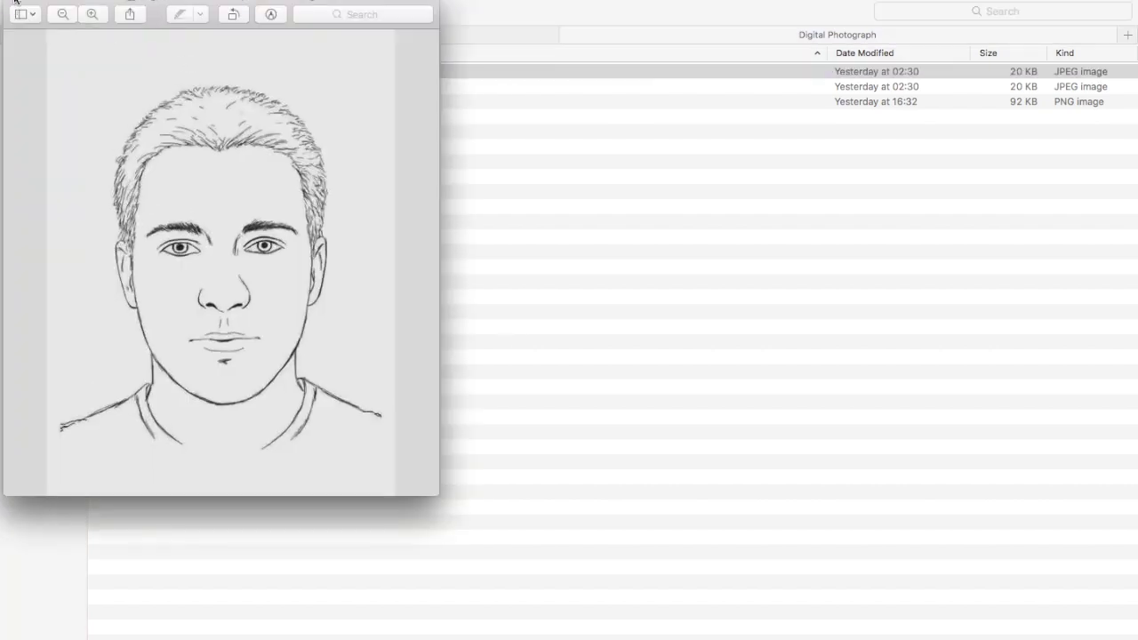
{"action": "left_click", "coordinate": [15, 3]}
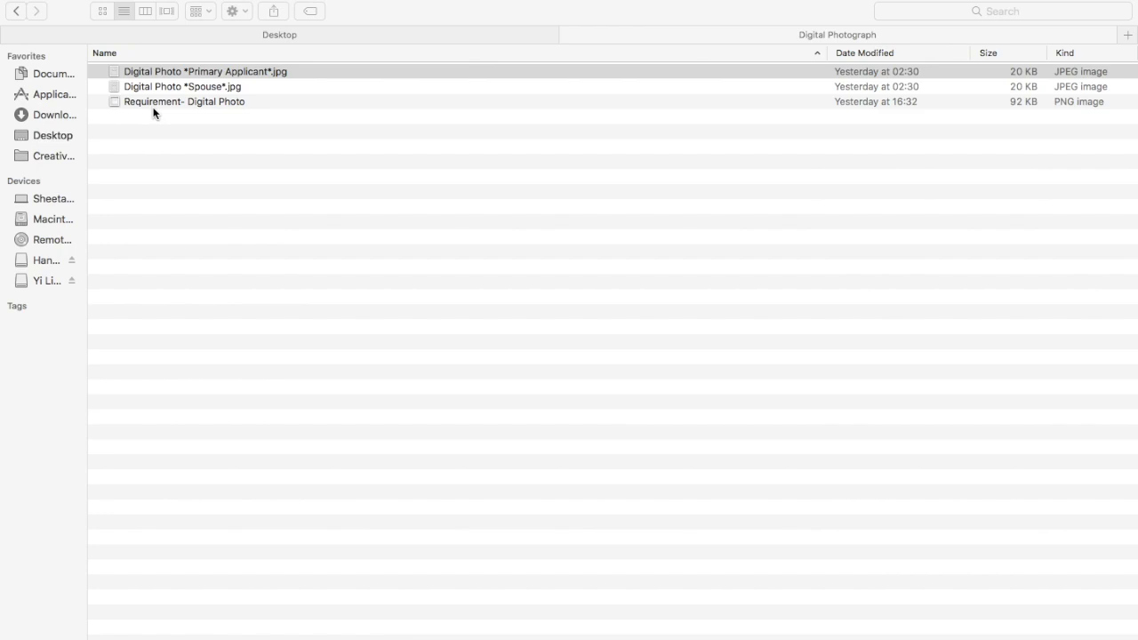
- Open the Requirement- Digital Photo image, read the frame size, resolution and file format rules, and close it
{"action": "left_click", "coordinate": [153, 108]}
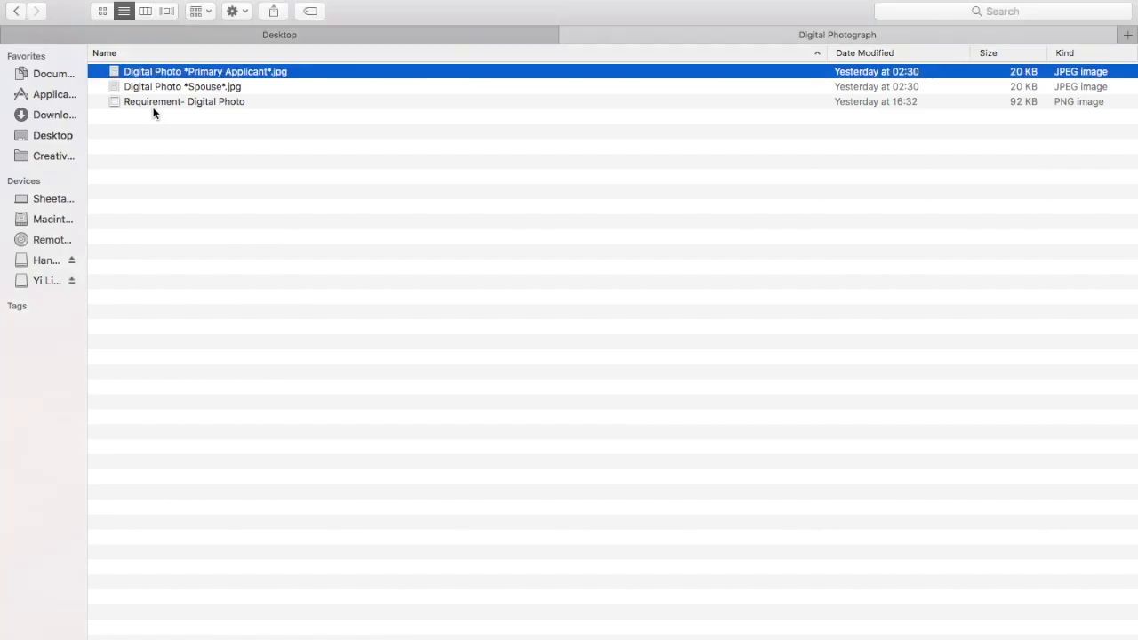
{"action": "double_click", "coordinate": [153, 108]}
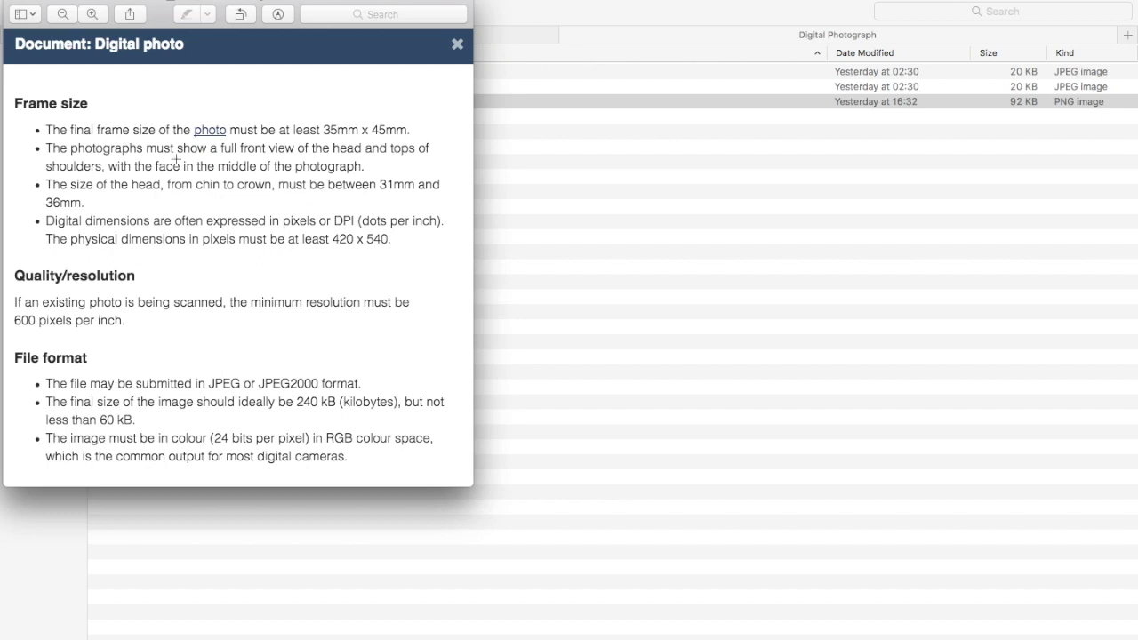
{"action": "left_click", "coordinate": [17, 3]}
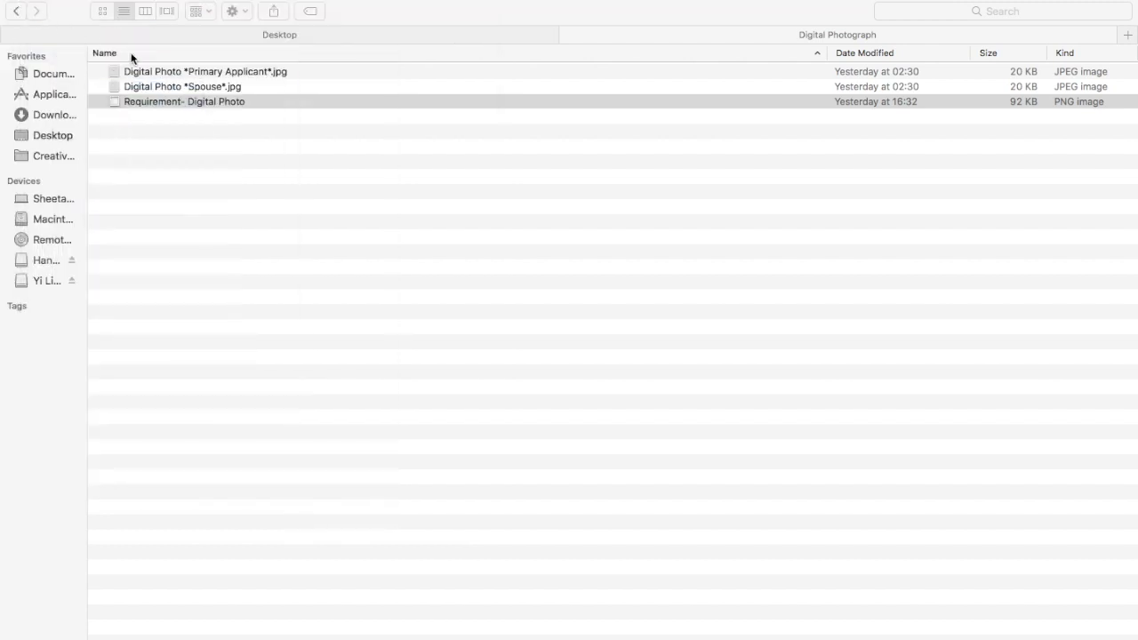
- Compare the primary applicant's photo side by side with the Requirement- Digital Photo image, and close both
{"action": "double_click", "coordinate": [173, 72]}
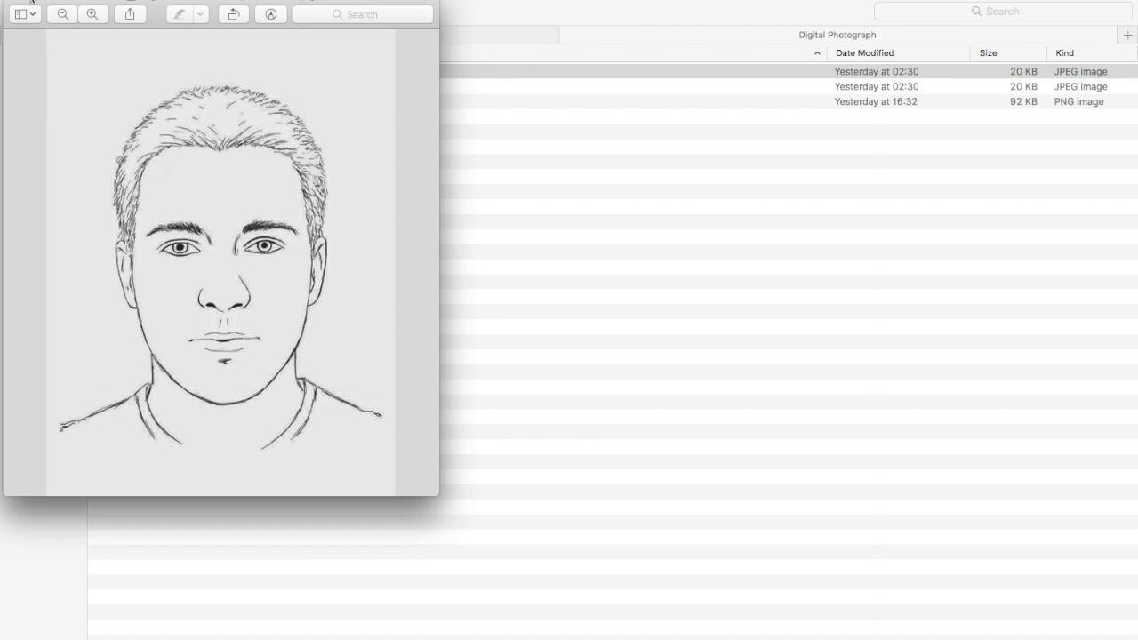
{"action": "left_click_drag", "start_coordinate": [76, 2], "coordinate": [508, 69]}
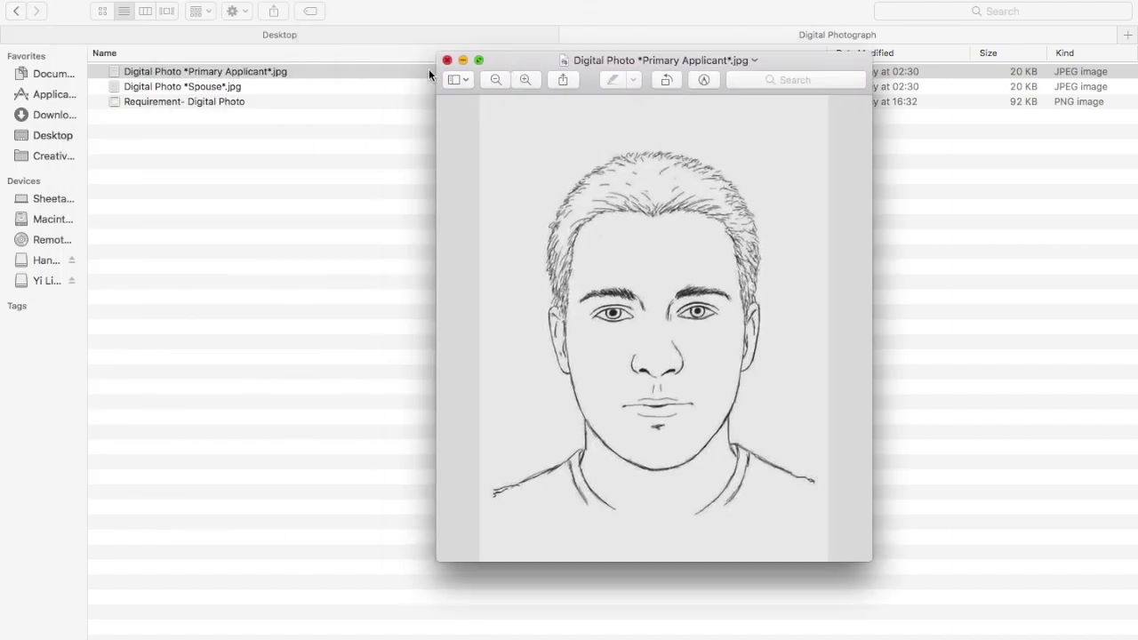
{"action": "left_click", "coordinate": [226, 100]}
{"action": "double_click", "coordinate": [226, 100]}
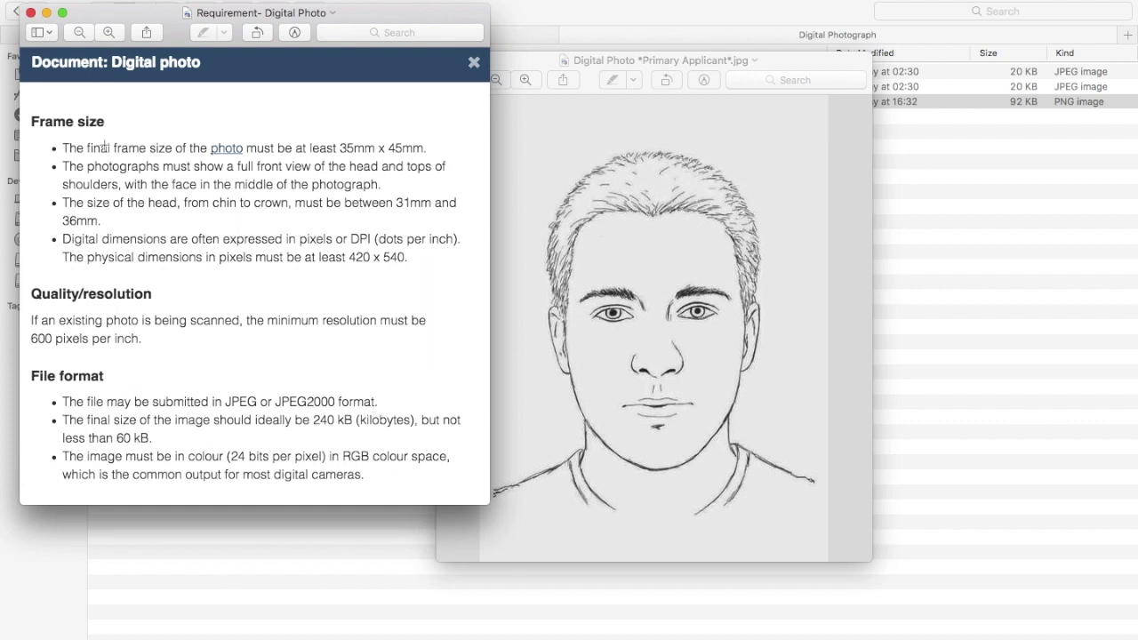
{"action": "left_click", "coordinate": [32, 14]}
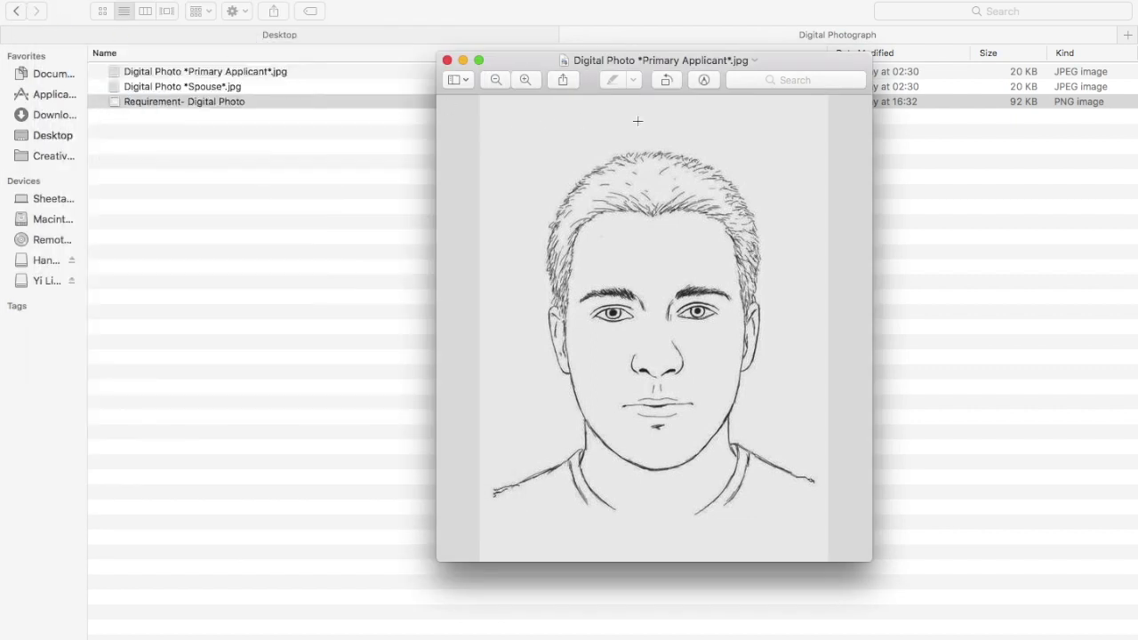
{"action": "left_click", "coordinate": [447, 61]}
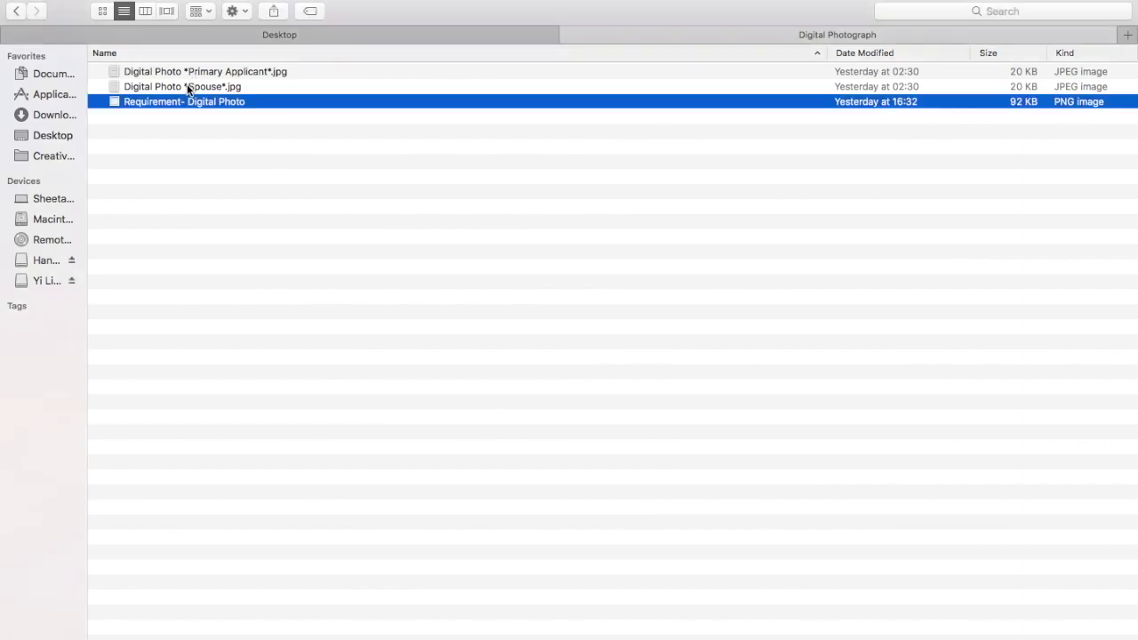
- View the spouse's digital photo, close it, and return to the Documents folder
{"action": "double_click", "coordinate": [186, 87]}
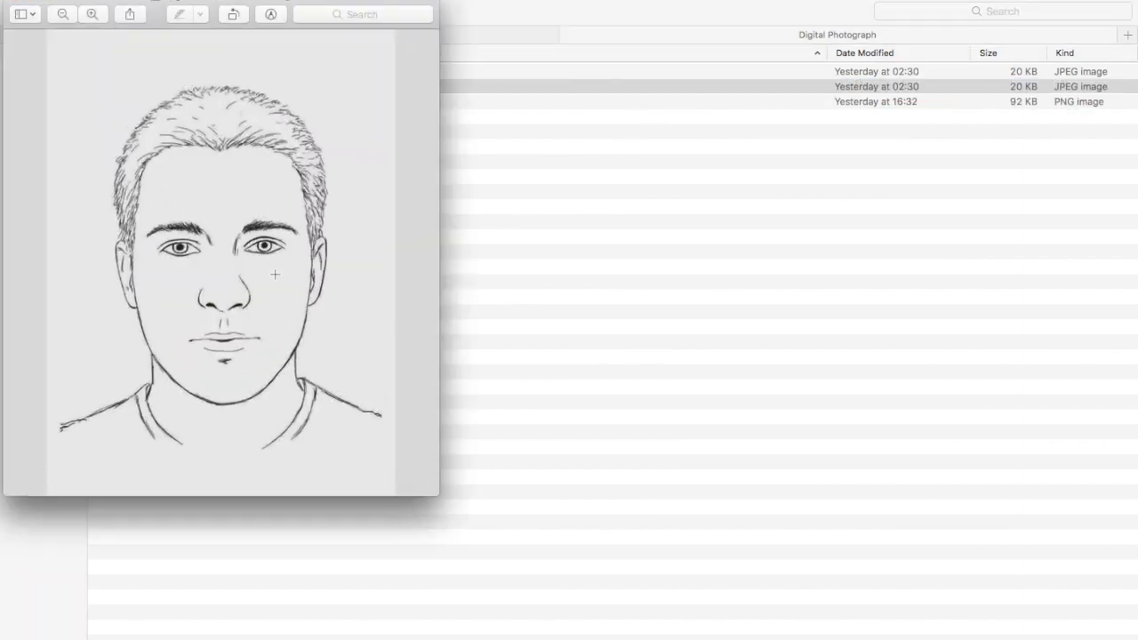
{"action": "left_click", "coordinate": [12, 0]}
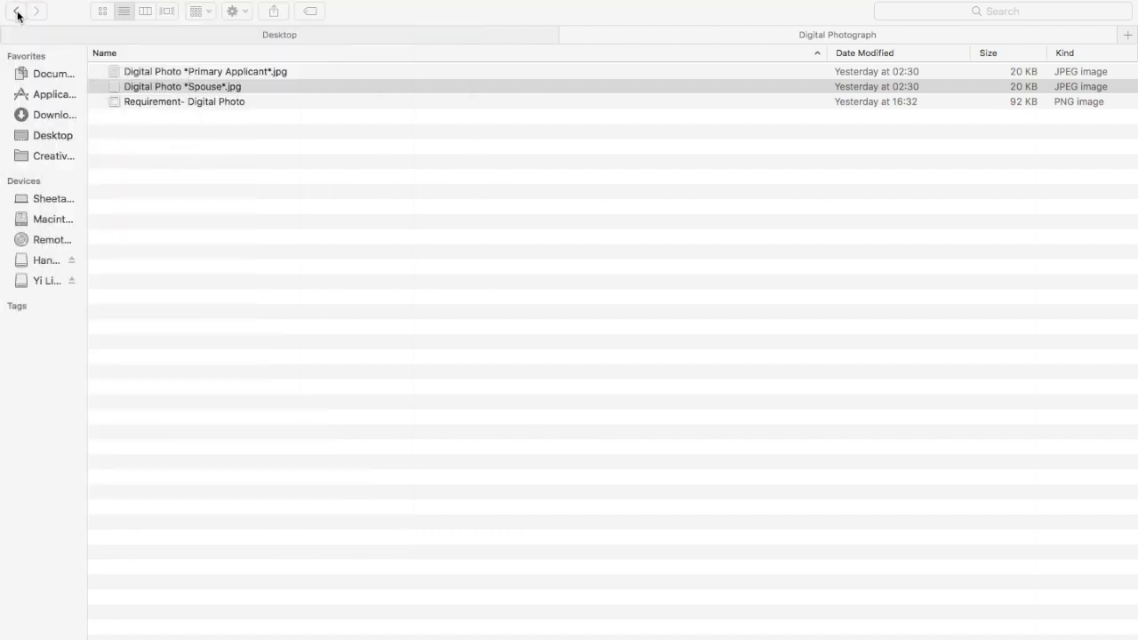
{"action": "left_click", "coordinate": [16, 13]}
{"action": "left_click", "coordinate": [16, 13]}
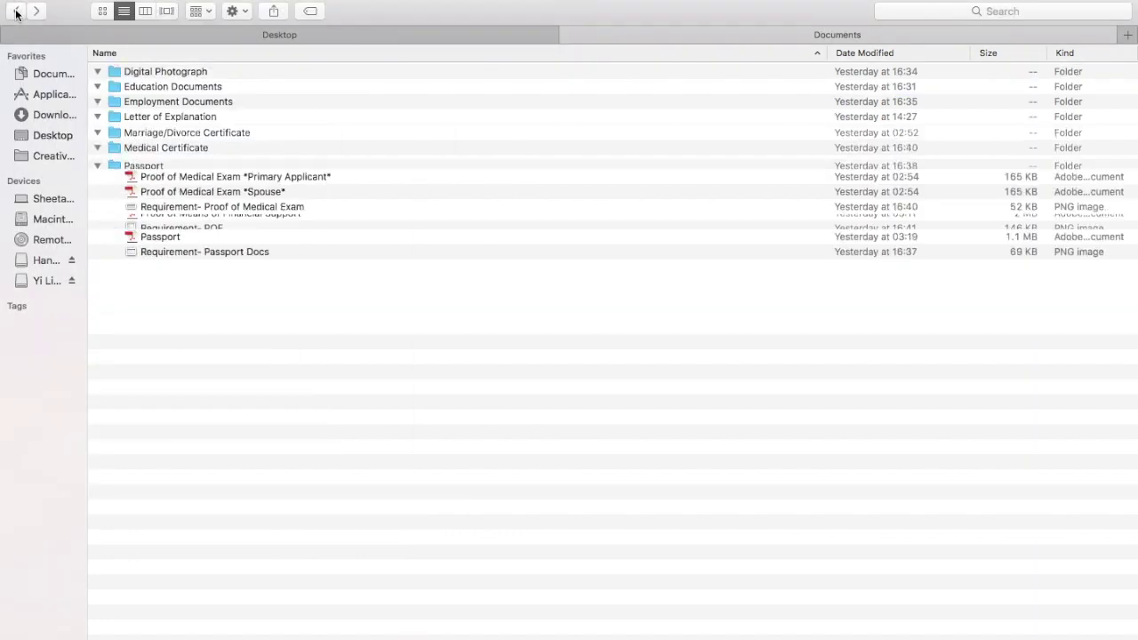
- Open the Education Documents folder, read the Requirement- Education docs image, and close it
{"action": "double_click", "coordinate": [206, 132]}
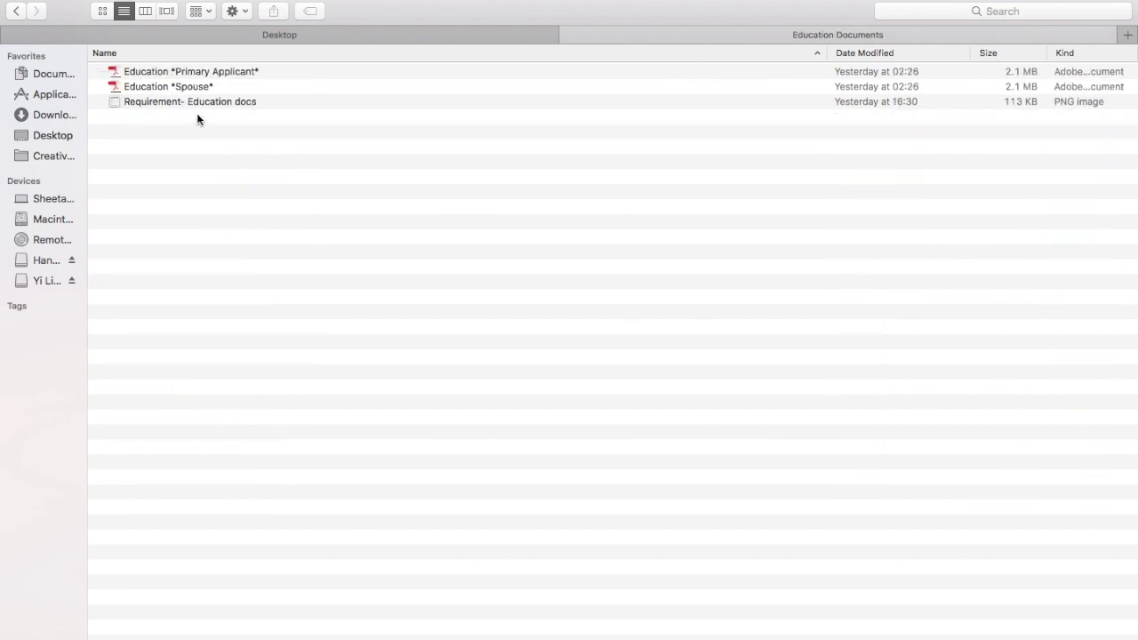
{"action": "double_click", "coordinate": [184, 103]}
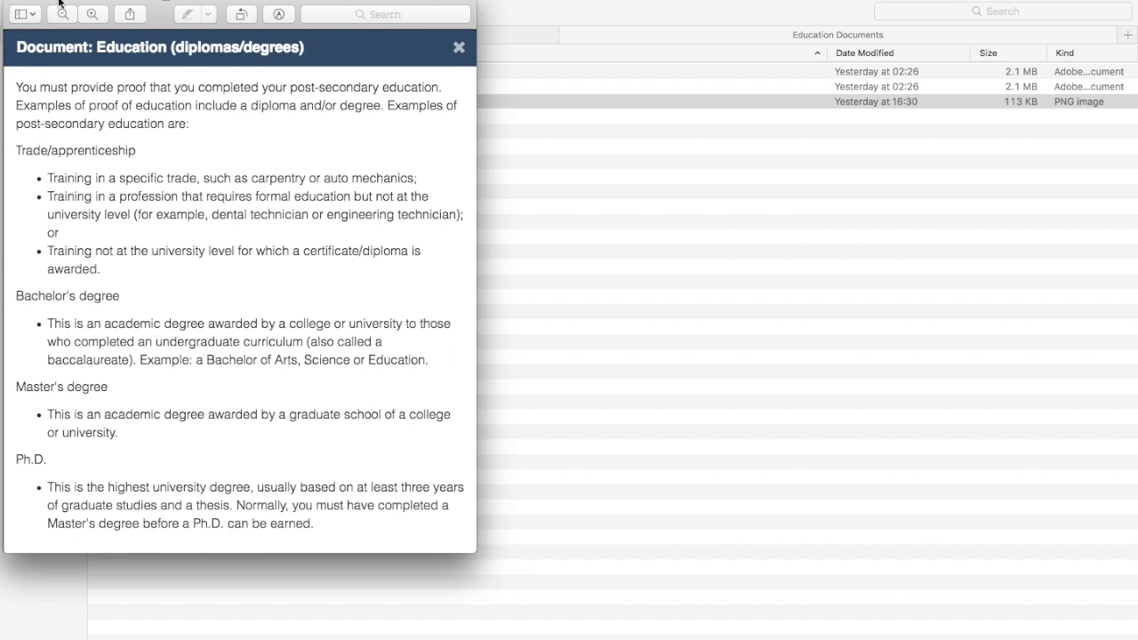
{"action": "left_click", "coordinate": [24, 8]}
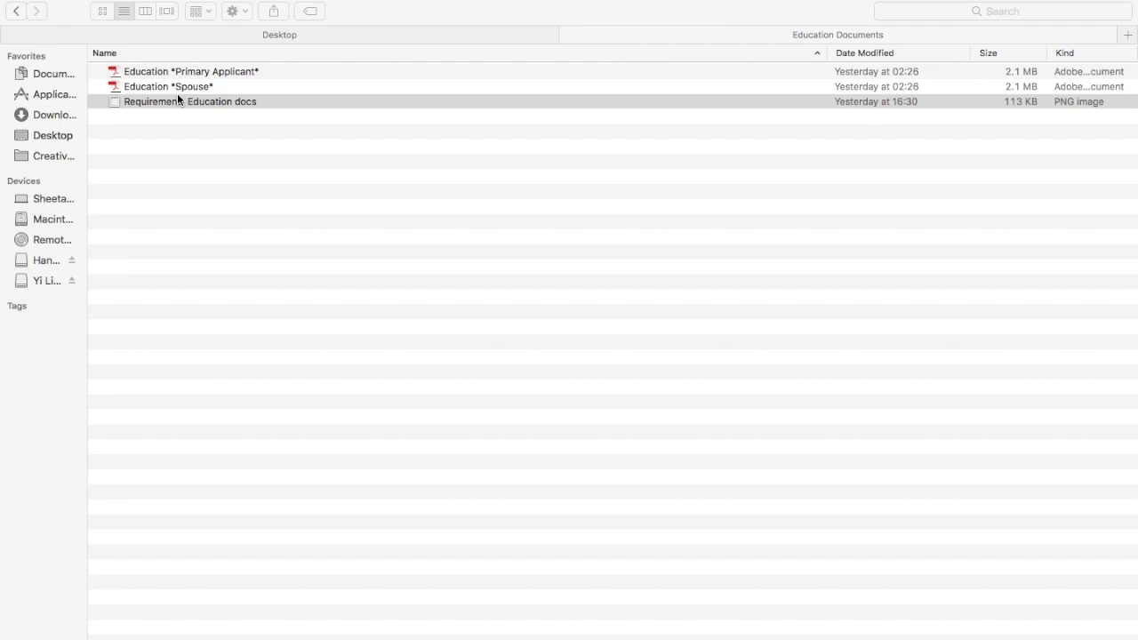
- Open the Education *Primary Applicant* PDF in full screen and examine the order of the degree certificates on its first two pages
{"action": "double_click", "coordinate": [165, 70]}
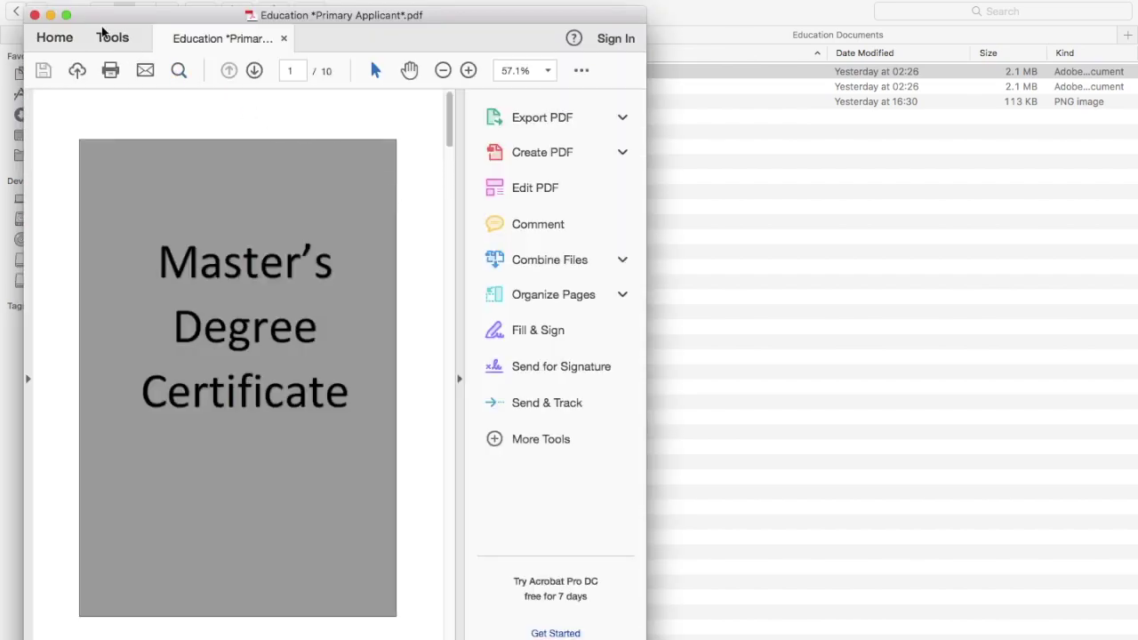
{"action": "left_click", "coordinate": [68, 16]}
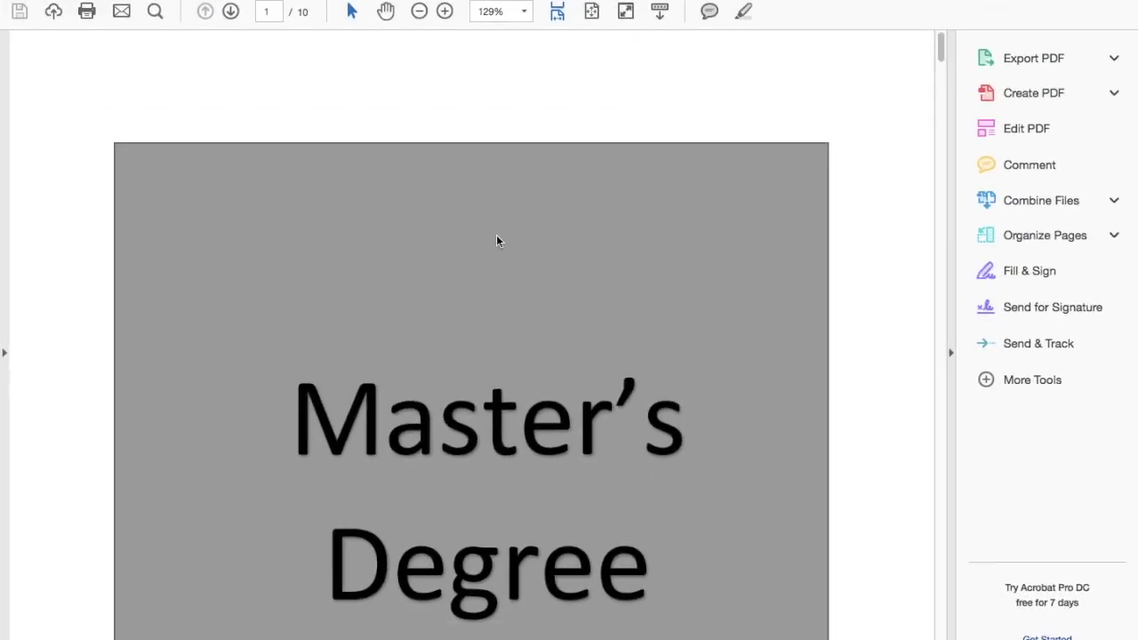
{"action": "scroll", "coordinate": [862, 405], "scroll_direction": "down", "scroll_amount": 3}
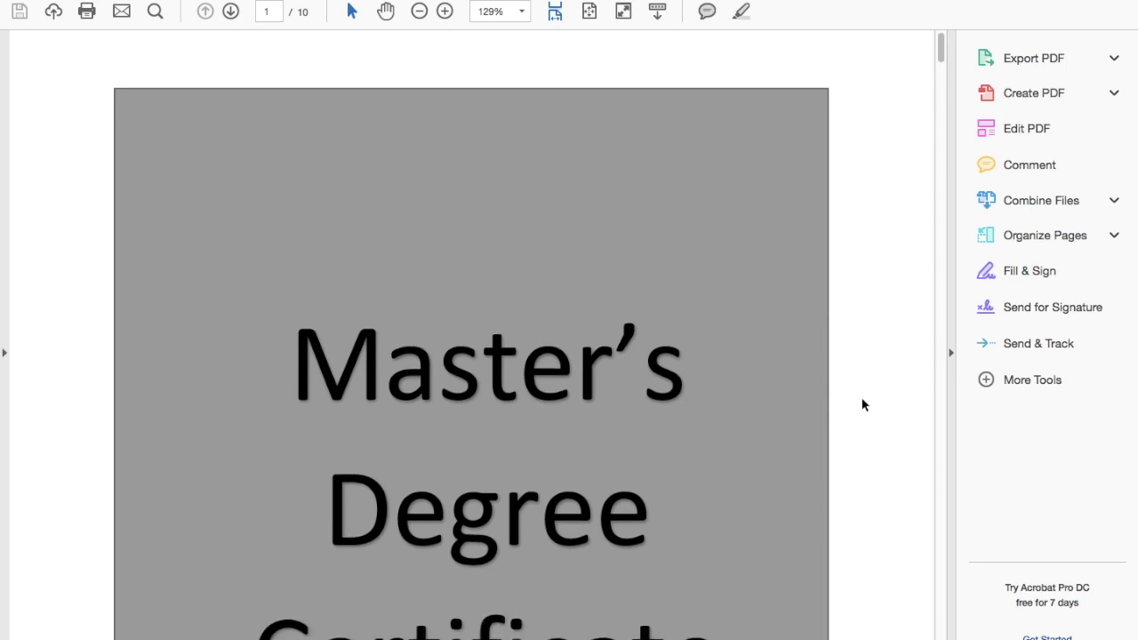
{"action": "scroll", "coordinate": [861, 404], "scroll_direction": "down", "scroll_amount": 1}
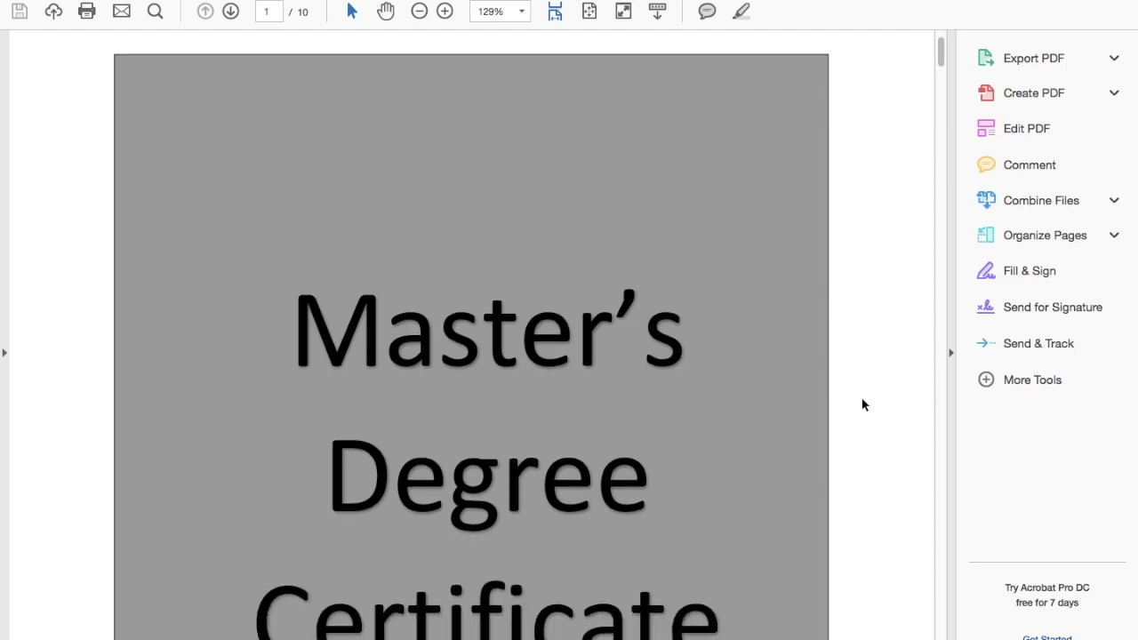
{"action": "scroll", "coordinate": [861, 404], "scroll_direction": "up", "scroll_amount": 2}
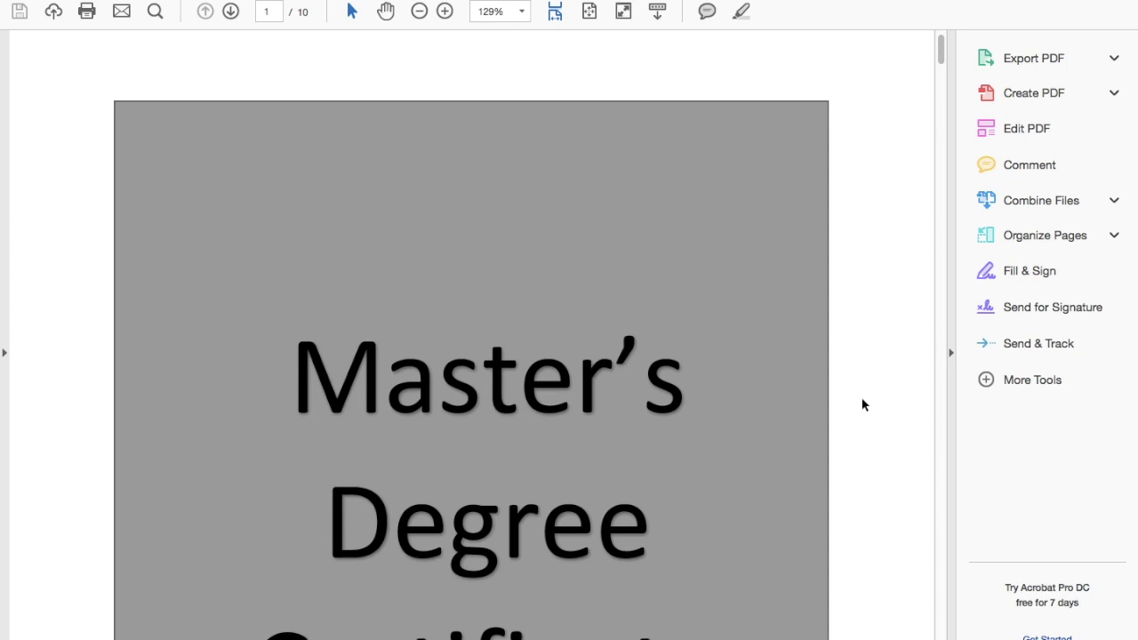
{"action": "scroll", "coordinate": [861, 404], "scroll_direction": "down", "scroll_amount": 8}
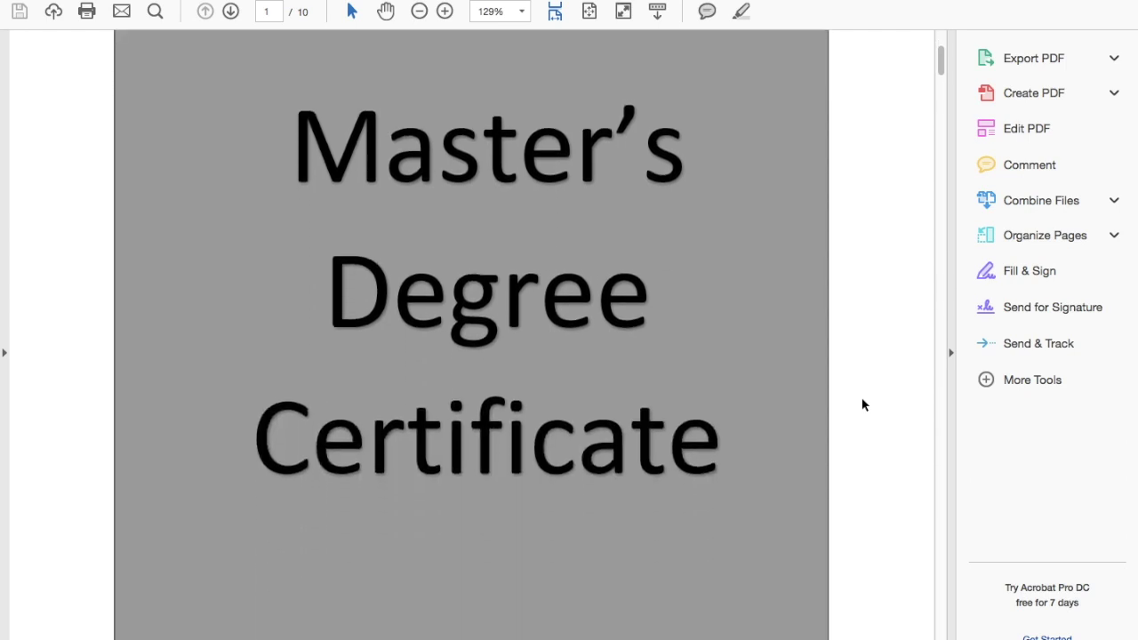
{"action": "scroll", "coordinate": [862, 405], "scroll_direction": "down", "scroll_amount": 1}
{"action": "scroll", "coordinate": [861, 405], "scroll_direction": "down", "scroll_amount": 20}
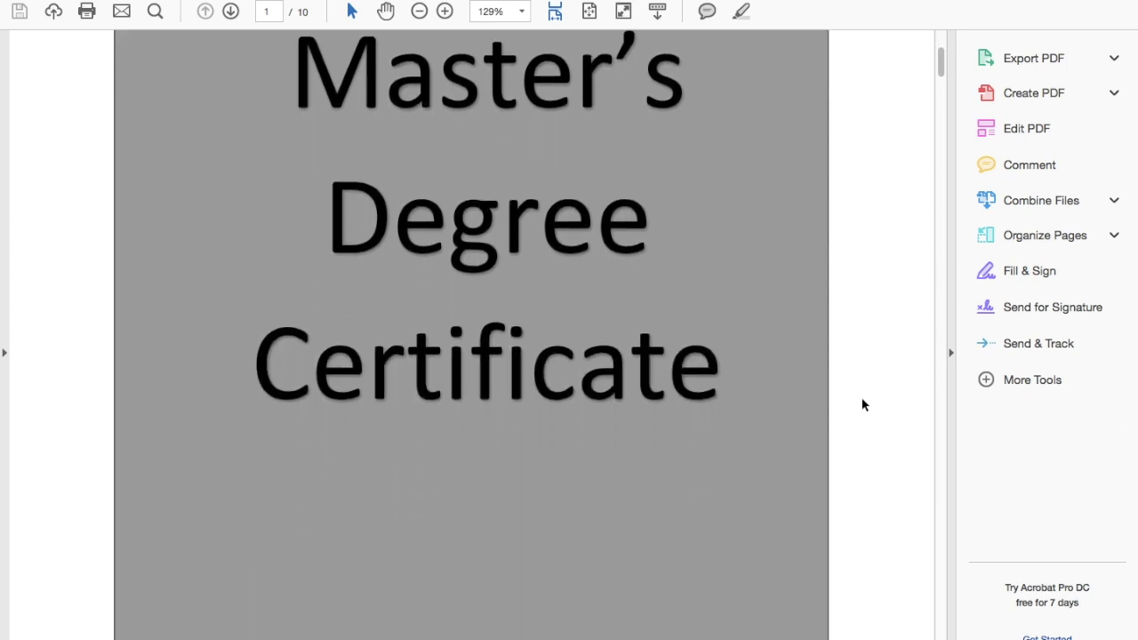
{"action": "scroll", "coordinate": [862, 404], "scroll_direction": "down", "scroll_amount": 5}
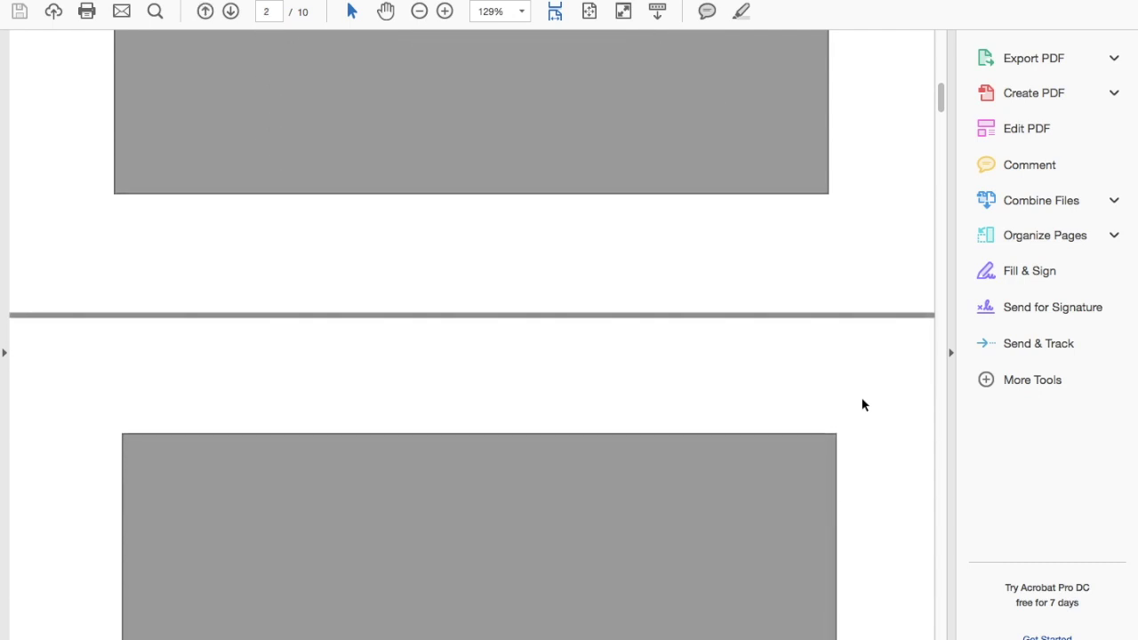
{"action": "scroll", "coordinate": [862, 404], "scroll_direction": "down", "scroll_amount": 2}
{"action": "scroll", "coordinate": [861, 404], "scroll_direction": "down", "scroll_amount": 3}
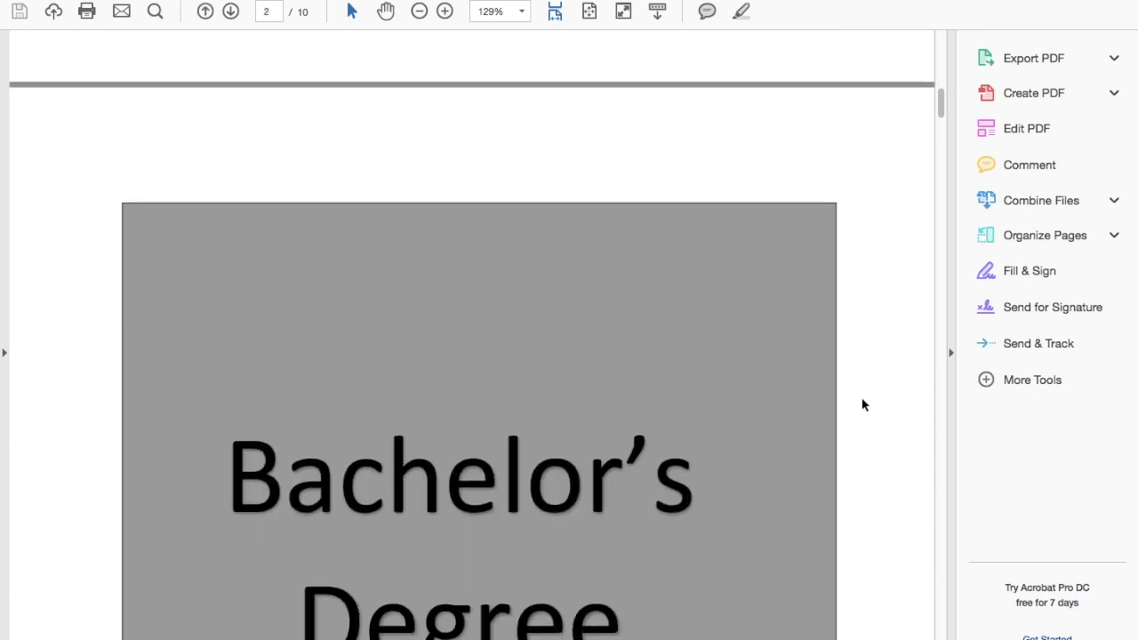
{"action": "scroll", "coordinate": [861, 404], "scroll_direction": "down", "scroll_amount": 1}
{"action": "scroll", "coordinate": [862, 405], "scroll_direction": "down", "scroll_amount": 2}
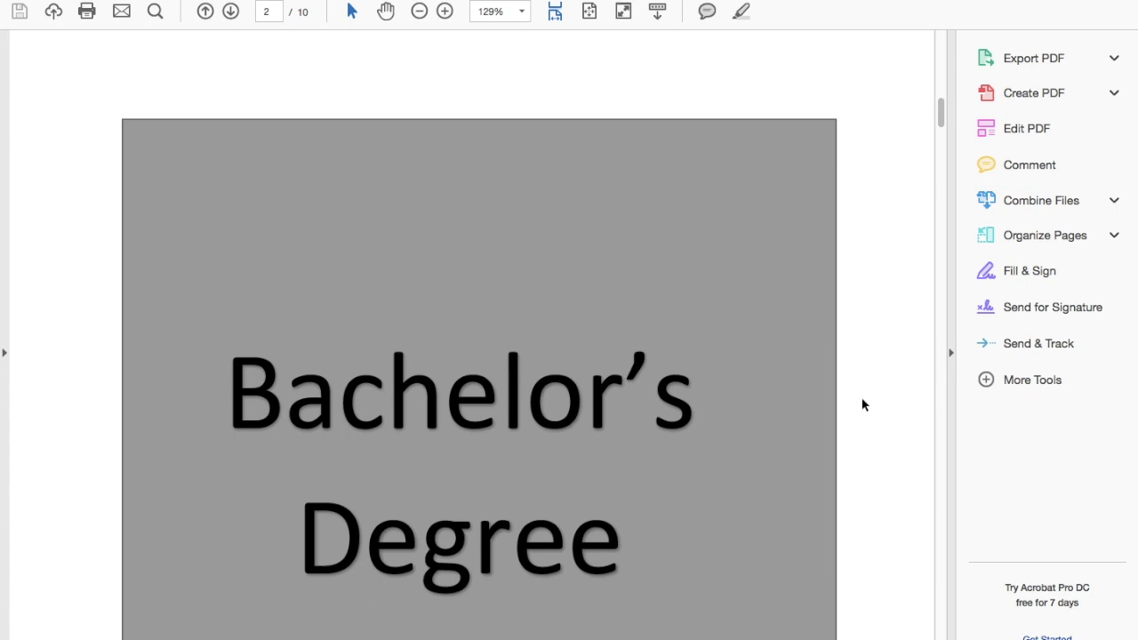
{"action": "scroll", "coordinate": [862, 405], "scroll_direction": "up", "scroll_amount": 20}
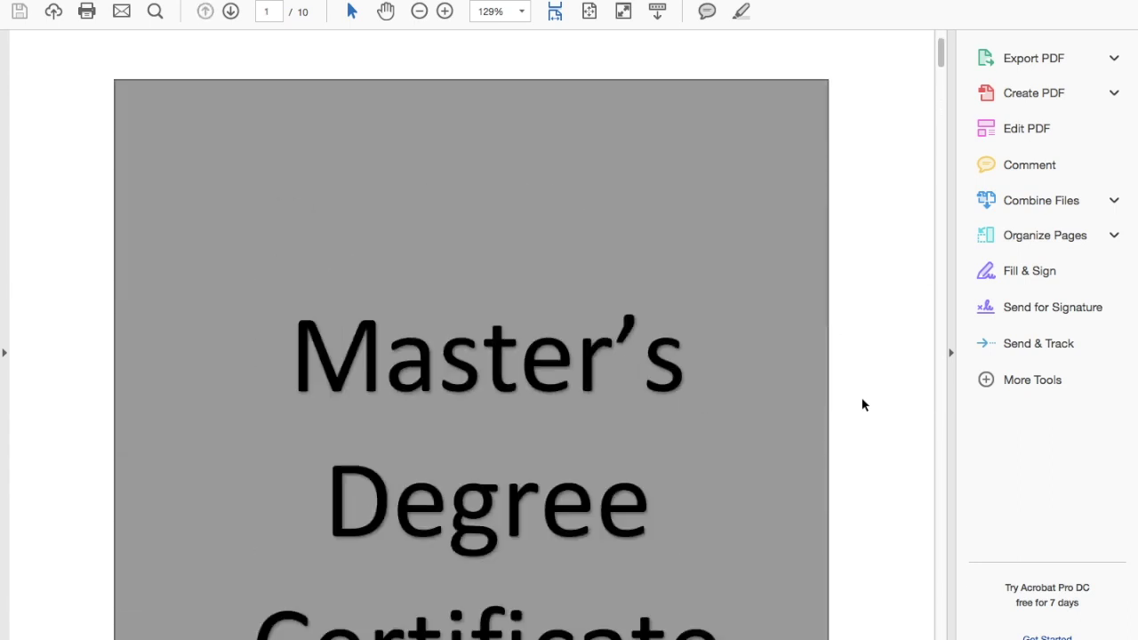
- Examine the order of the Education *Primary Applicant* pages from the degree certificates through the ECA Report and IELTS Report
{"action": "scroll", "coordinate": [862, 404], "scroll_direction": "down", "scroll_amount": 12}
{"action": "scroll", "coordinate": [862, 404], "scroll_direction": "down", "scroll_amount": 20}
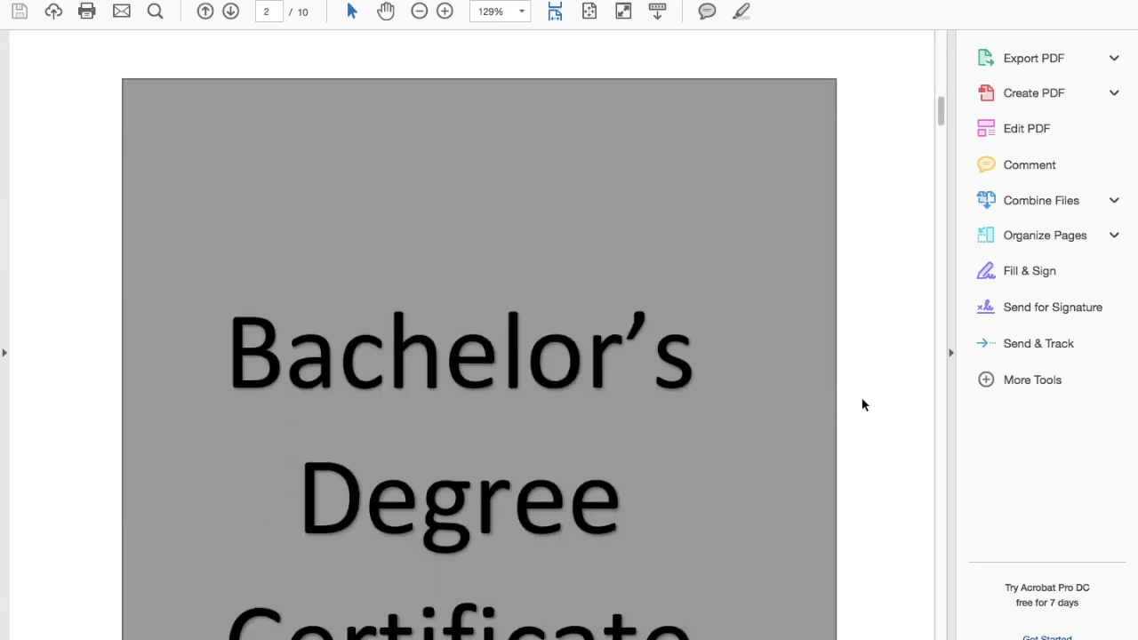
{"action": "scroll", "coordinate": [861, 405], "scroll_direction": "down", "scroll_amount": 10}
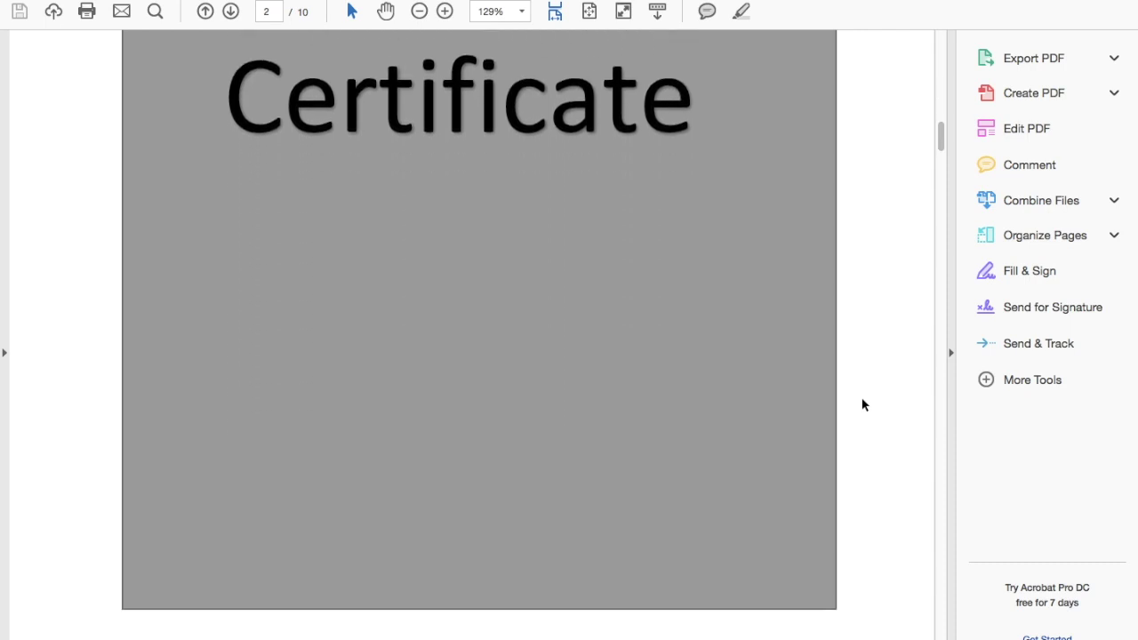
{"action": "scroll", "coordinate": [862, 405], "scroll_direction": "down", "scroll_amount": 10}
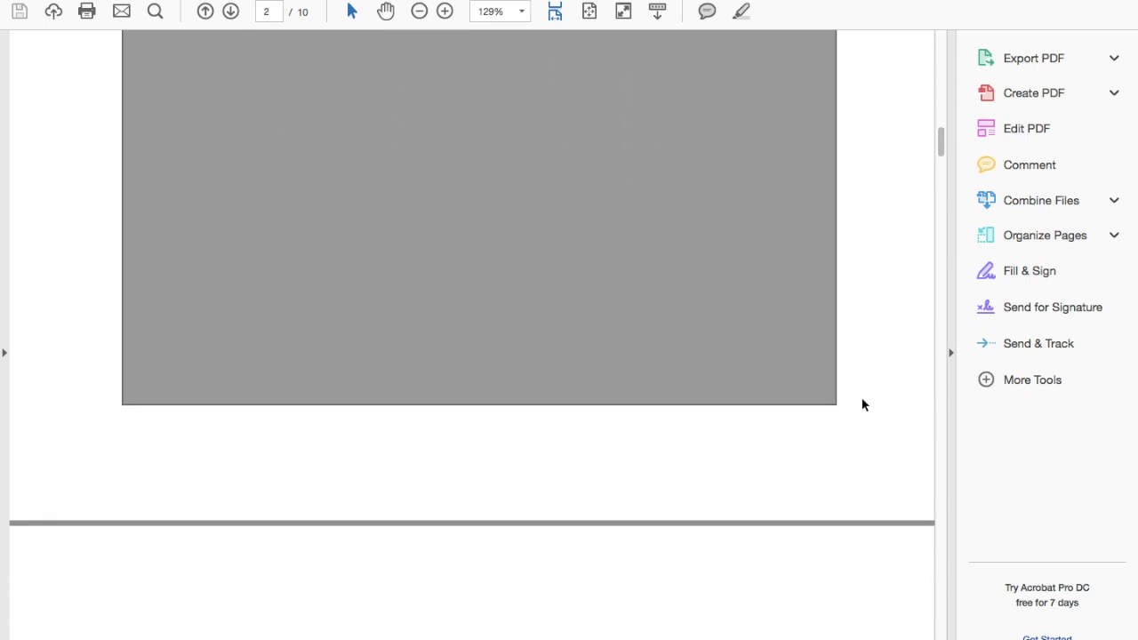
{"action": "scroll", "coordinate": [861, 405], "scroll_direction": "down", "scroll_amount": 15}
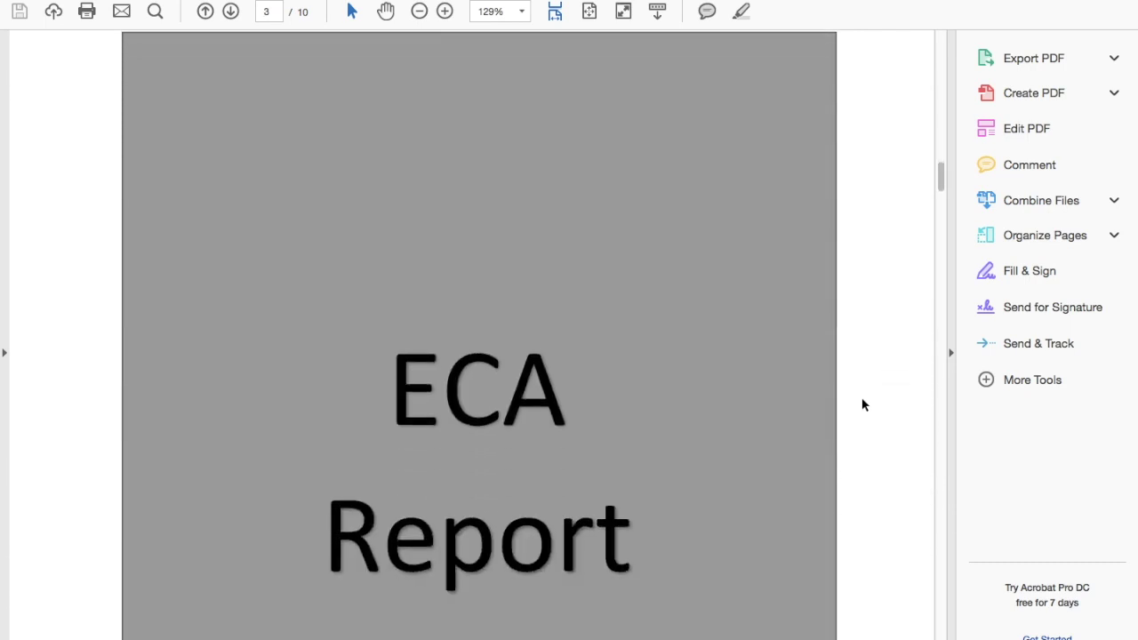
{"action": "scroll", "coordinate": [861, 405], "scroll_direction": "down", "scroll_amount": 2}
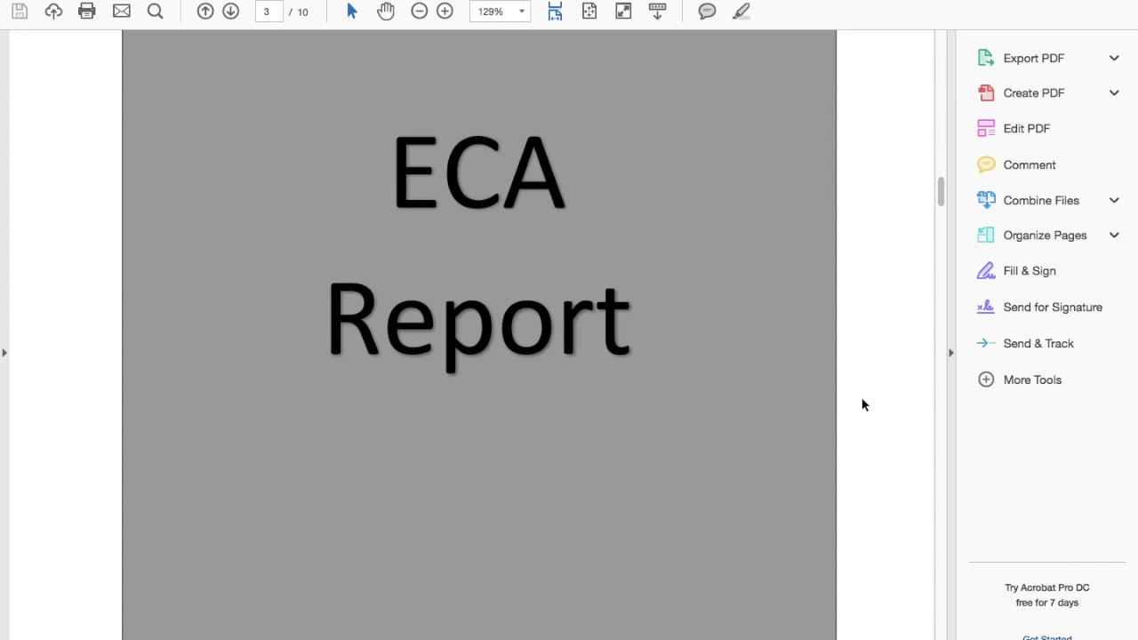
{"action": "scroll", "coordinate": [861, 404], "scroll_direction": "down", "scroll_amount": 10}
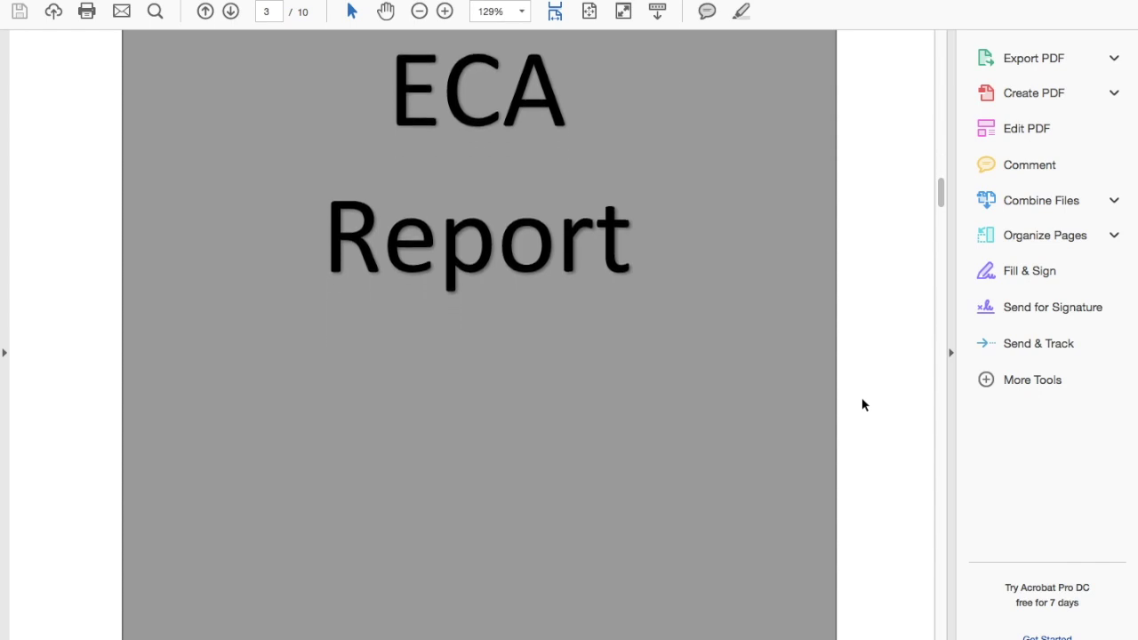
{"action": "scroll", "coordinate": [861, 405], "scroll_direction": "down", "scroll_amount": 10}
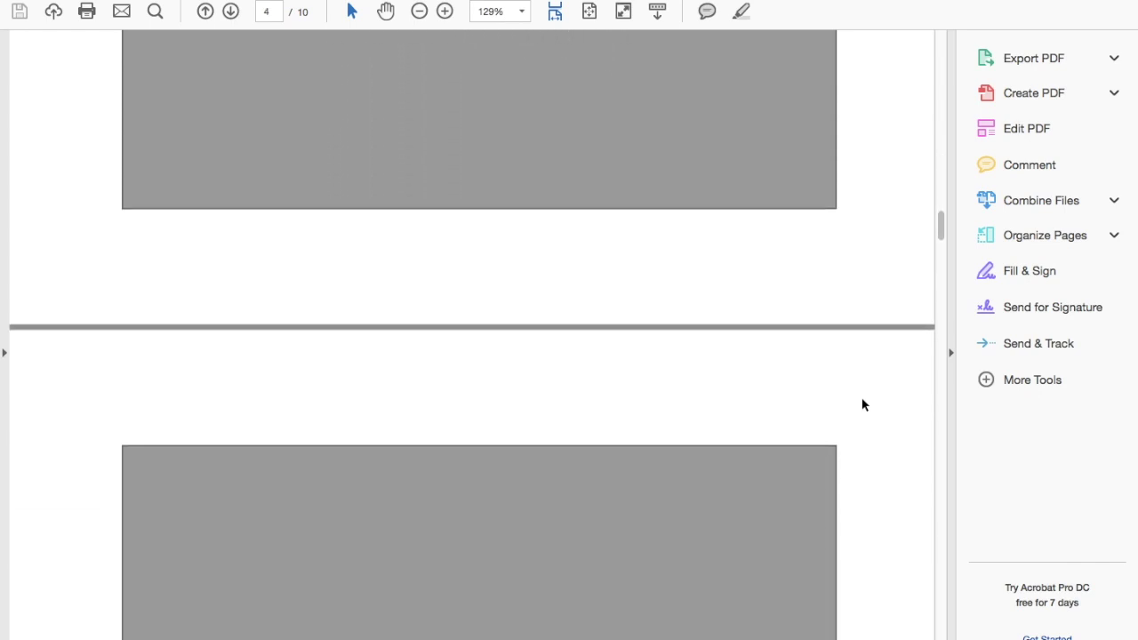
{"action": "scroll", "coordinate": [861, 405], "scroll_direction": "down", "scroll_amount": 9}
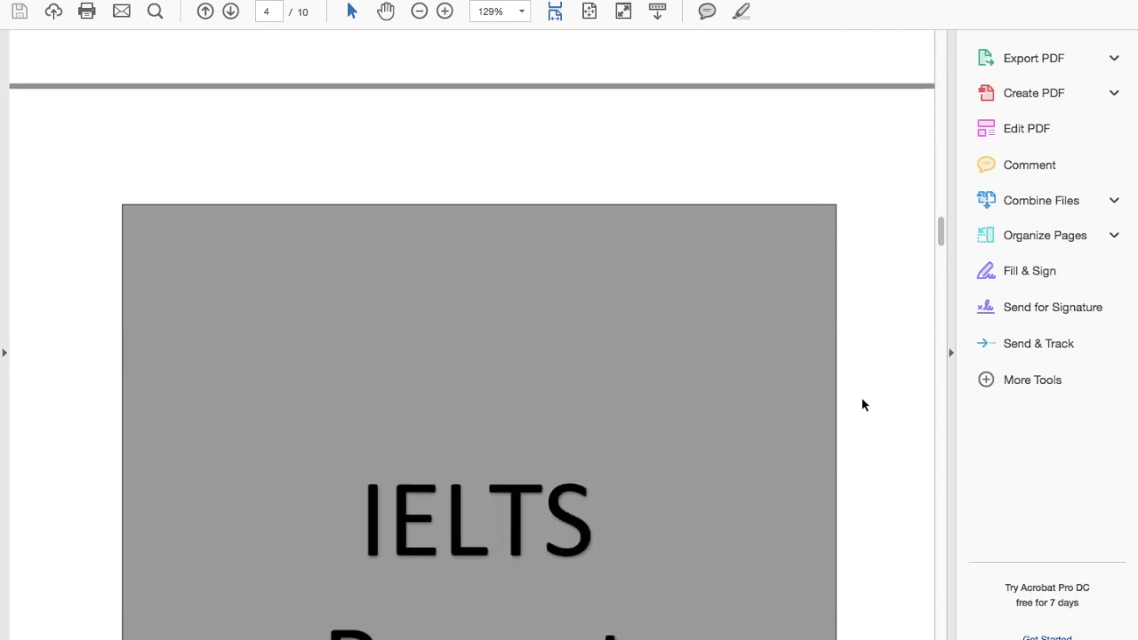
{"action": "scroll", "coordinate": [862, 405], "scroll_direction": "down", "scroll_amount": 5}
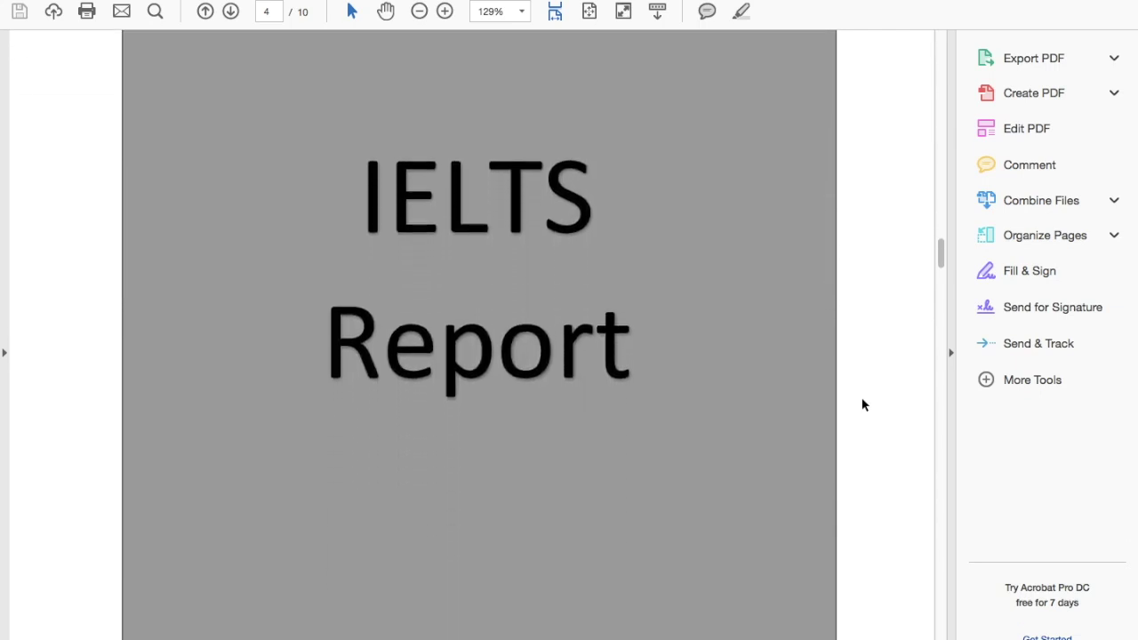
- Review the yearly marksheets through the Bachelor's 4th Year page, close the education PDF, and return to the Documents folder
{"action": "scroll", "coordinate": [861, 405], "scroll_direction": "down", "scroll_amount": 20}
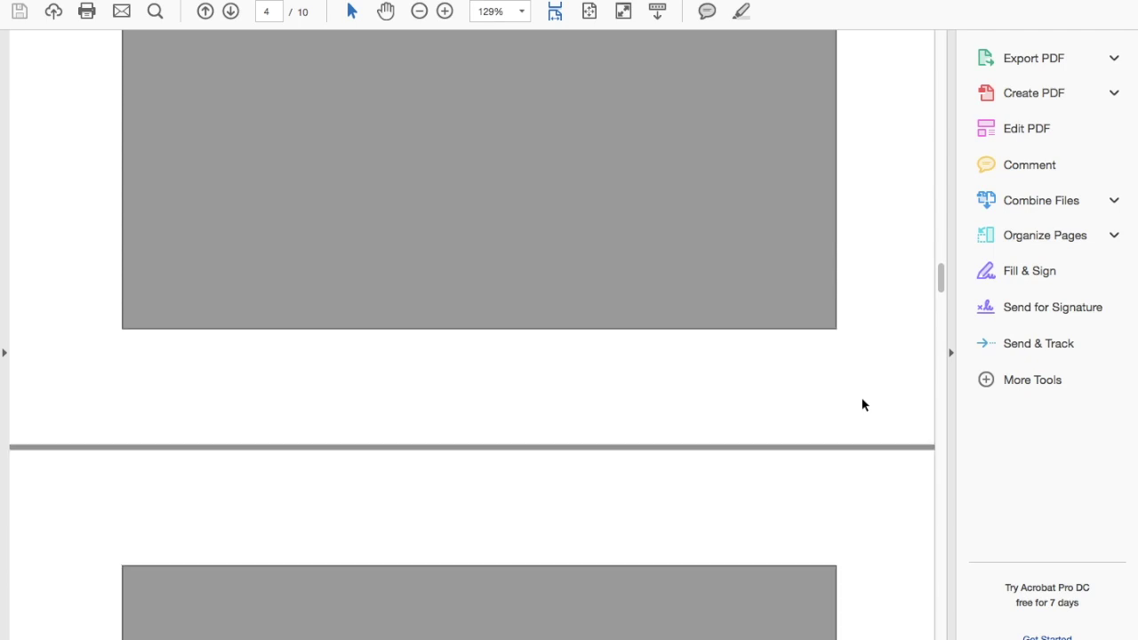
{"action": "scroll", "coordinate": [862, 404], "scroll_direction": "down", "scroll_amount": 20}
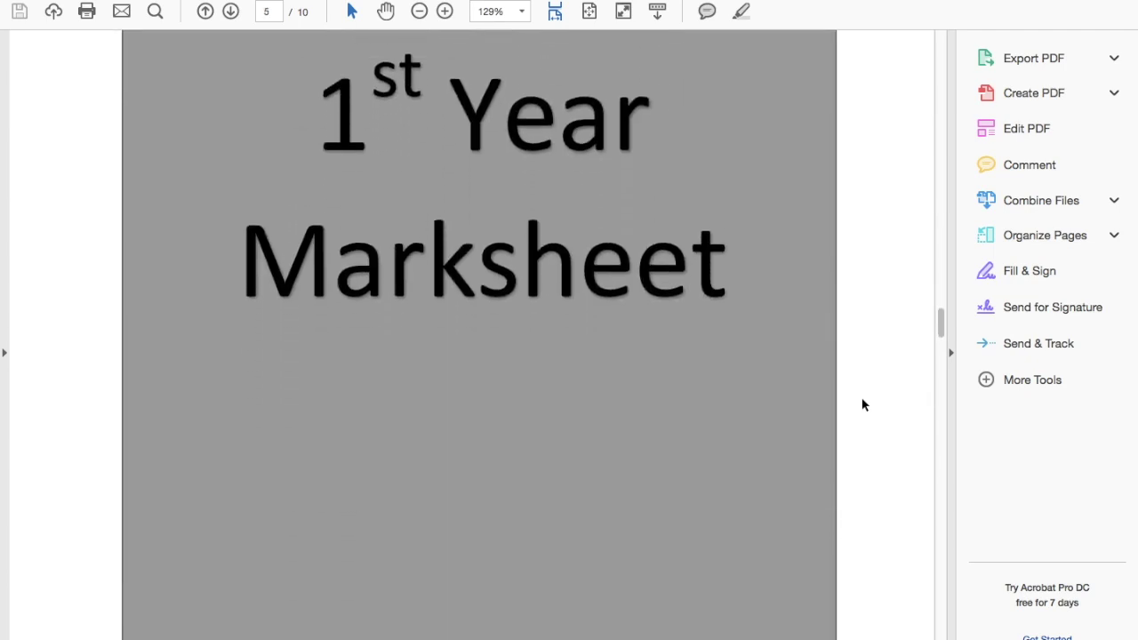
{"action": "scroll", "coordinate": [862, 405], "scroll_direction": "down", "scroll_amount": 20}
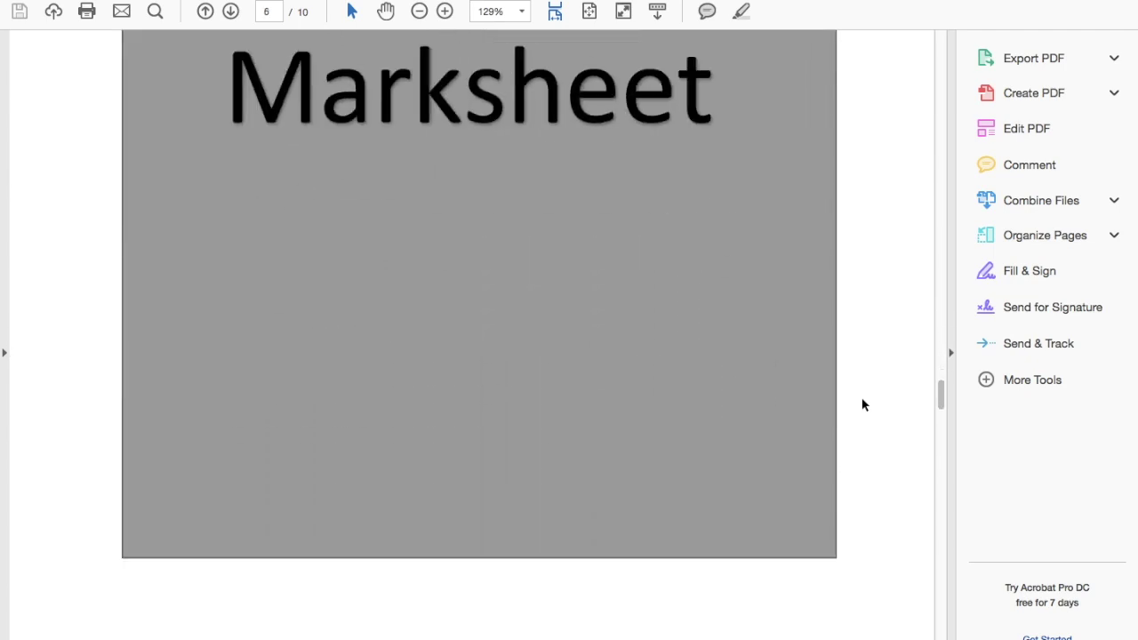
{"action": "scroll", "coordinate": [861, 405], "scroll_direction": "up", "scroll_amount": 10}
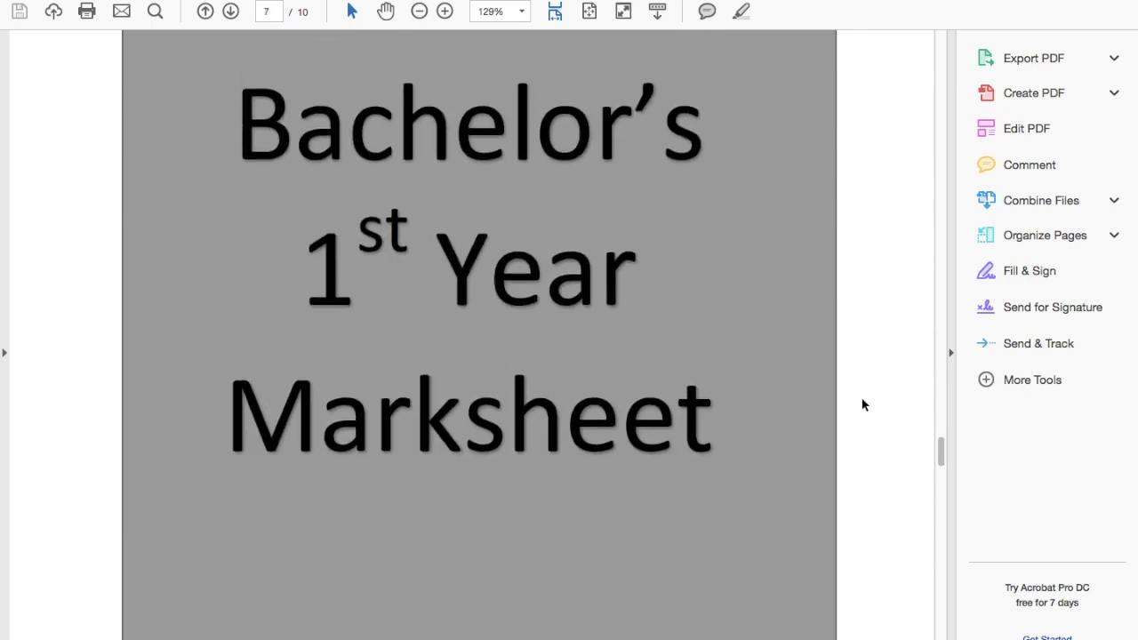
{"action": "scroll", "coordinate": [862, 404], "scroll_direction": "down", "scroll_amount": 20}
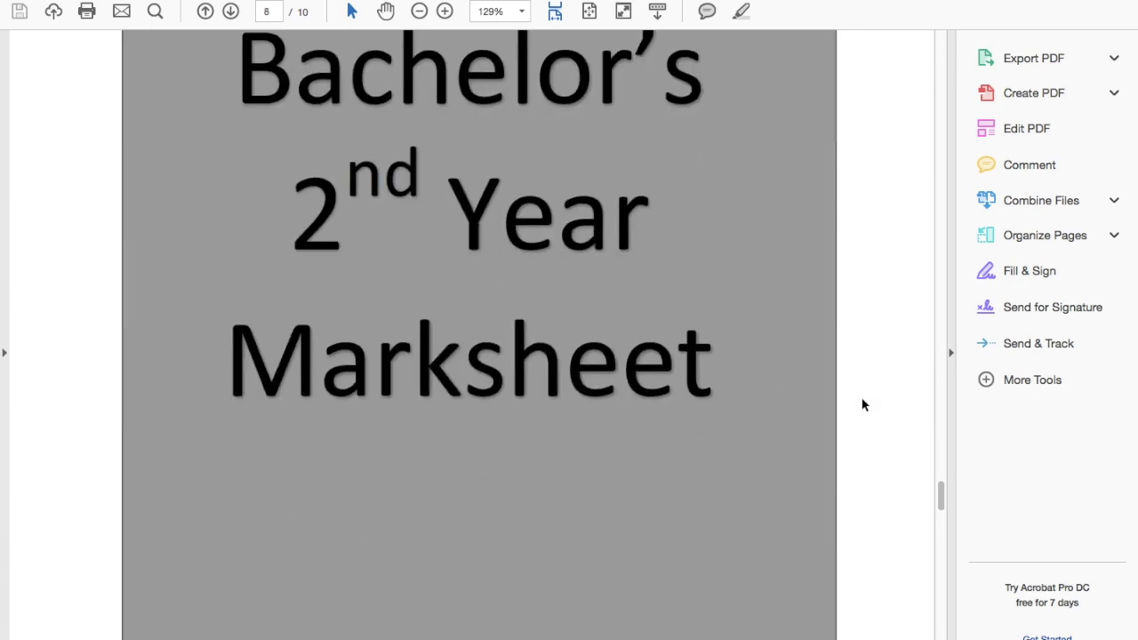
{"action": "scroll", "coordinate": [862, 405], "scroll_direction": "down", "scroll_amount": 15}
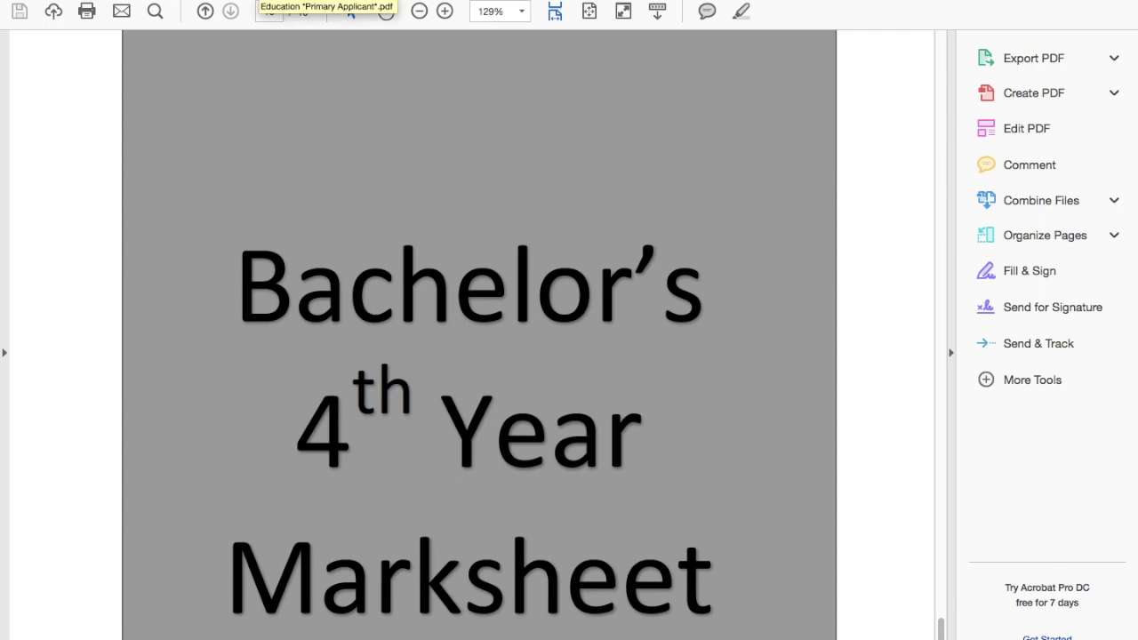
{"action": "key", "text": "super+w"}
{"action": "key", "text": "super+w"}
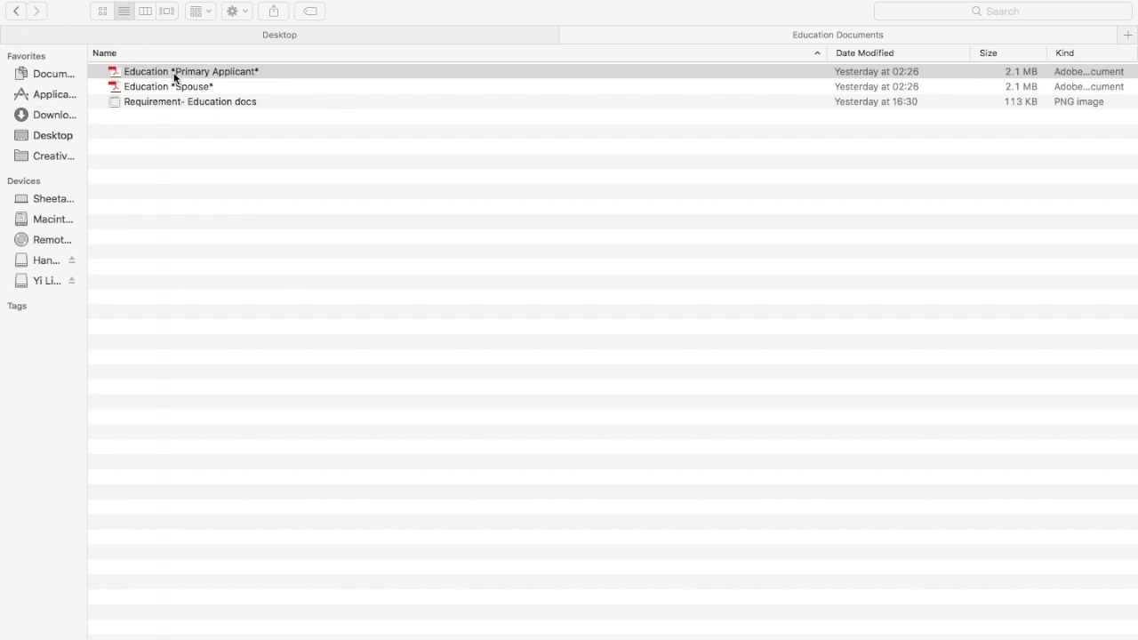
{"action": "left_click", "coordinate": [13, 15]}
{"action": "left_click", "coordinate": [14, 15]}
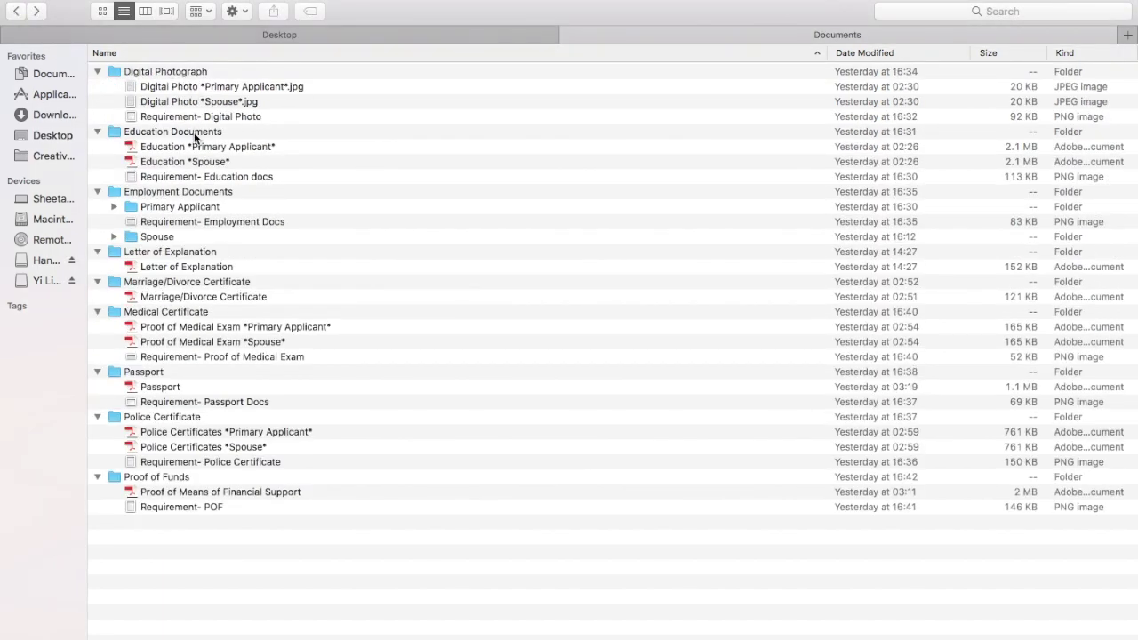
- Open the Employment Documents folder, read the Requirement- Employment Docs image, and close it
{"action": "double_click", "coordinate": [179, 192]}
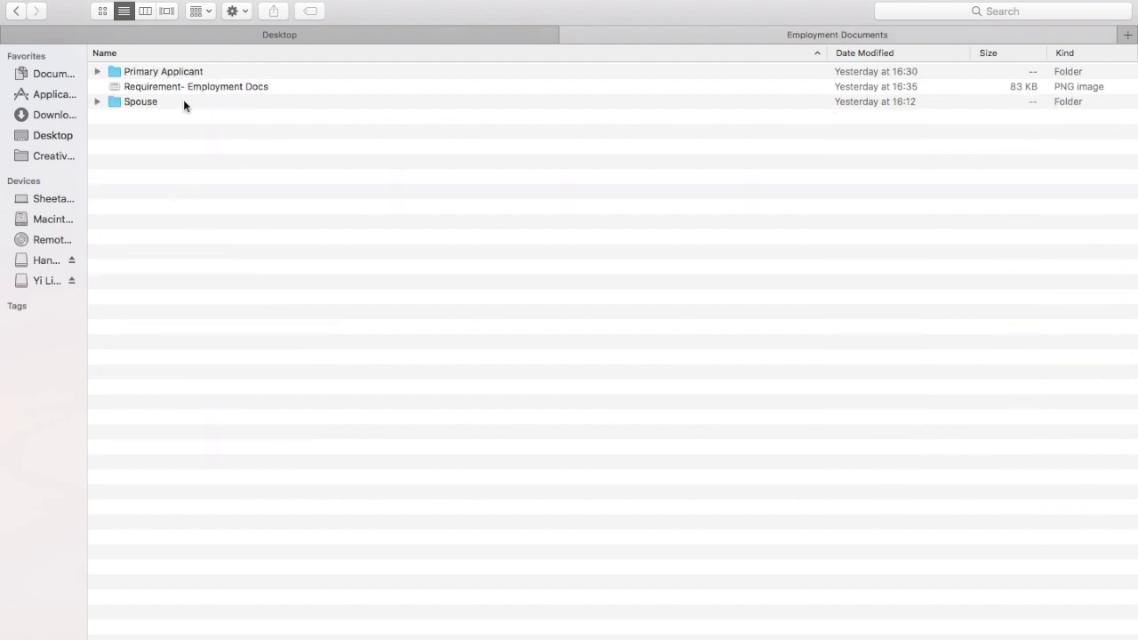
{"action": "double_click", "coordinate": [187, 88]}
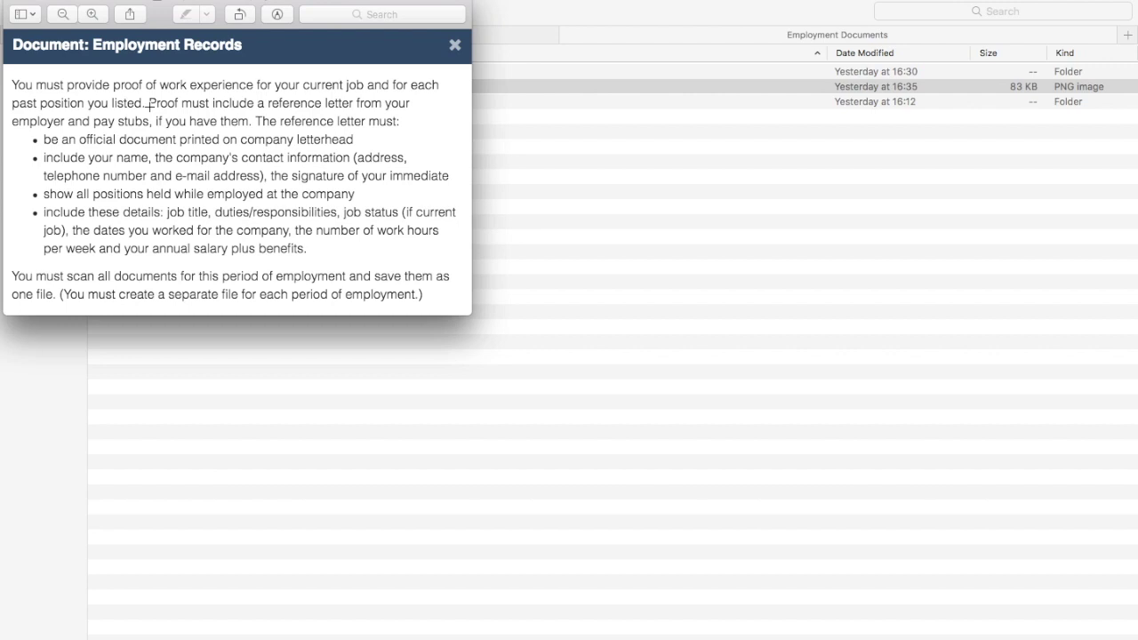
{"action": "left_click", "coordinate": [15, 2]}
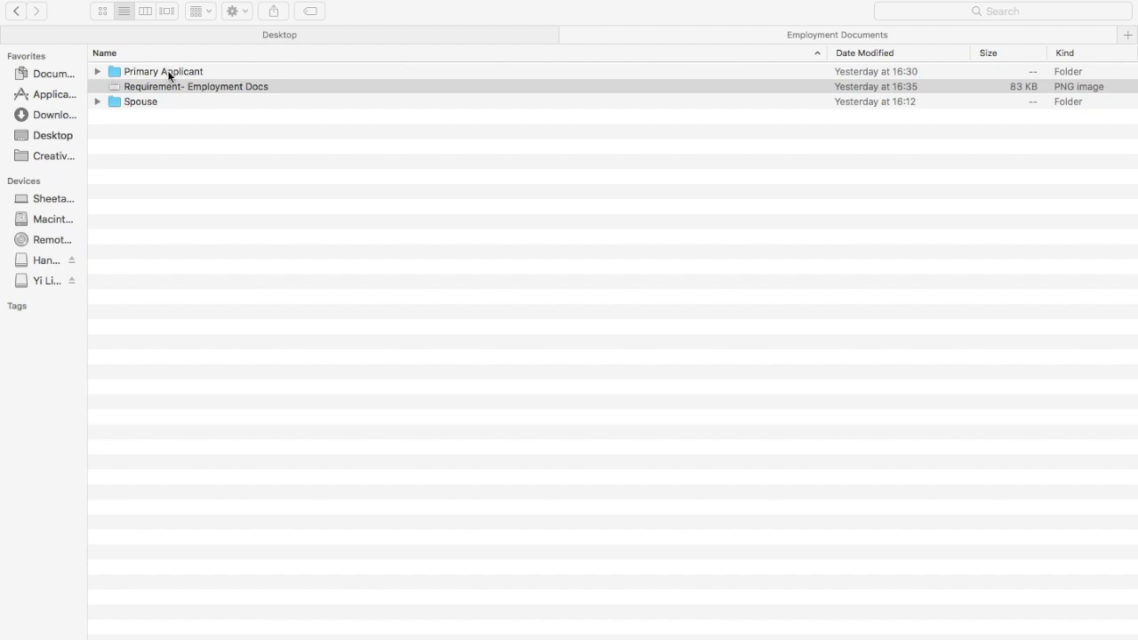
- Expand the Primary Applicant folder, open Employment Records (Org-1 2010-02 to 2013-01), and view its reference letter and offer letter pages
{"action": "left_click", "coordinate": [97, 72]}
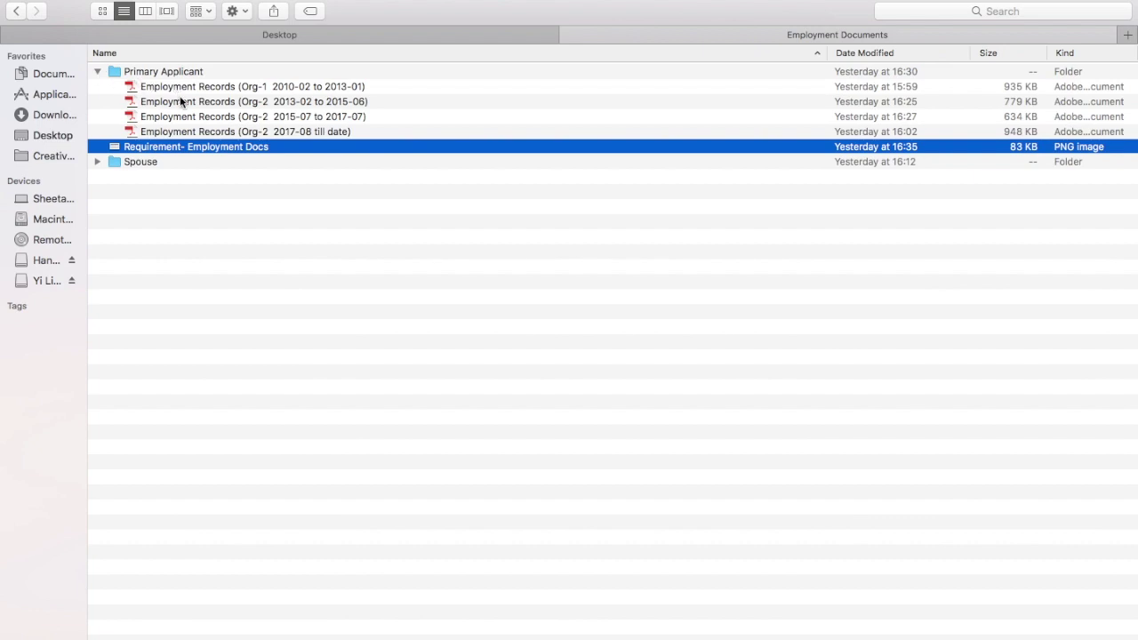
{"action": "double_click", "coordinate": [311, 88]}
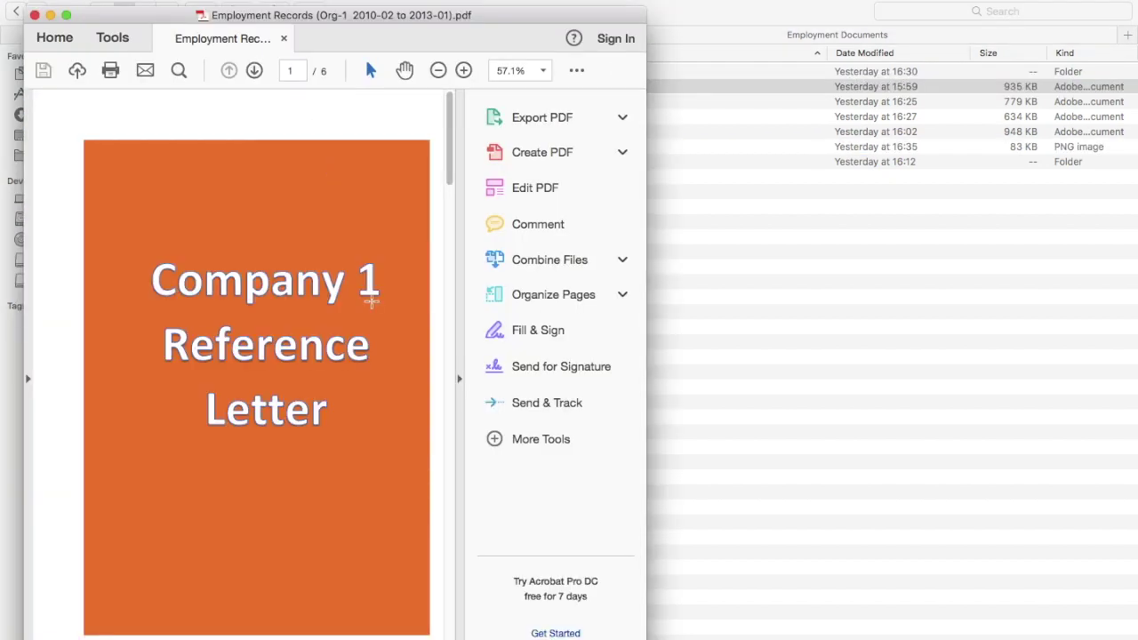
{"action": "scroll", "coordinate": [372, 303], "scroll_direction": "down", "scroll_amount": 5}
{"action": "scroll", "coordinate": [372, 302], "scroll_direction": "down", "scroll_amount": 15}
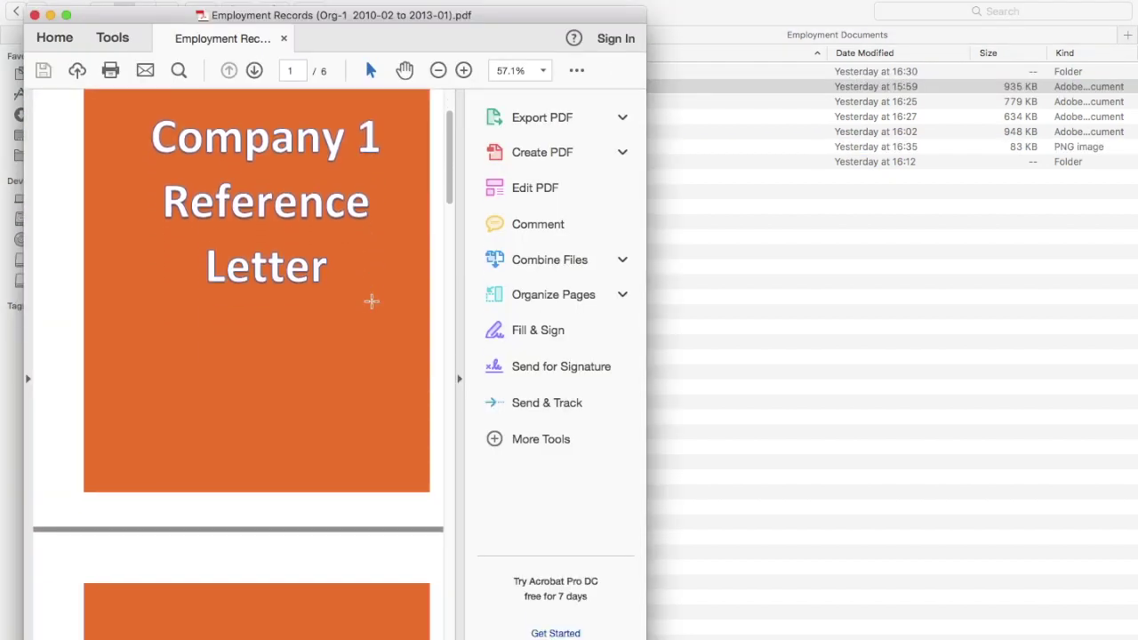
{"action": "scroll", "coordinate": [371, 306], "scroll_direction": "down", "scroll_amount": 12}
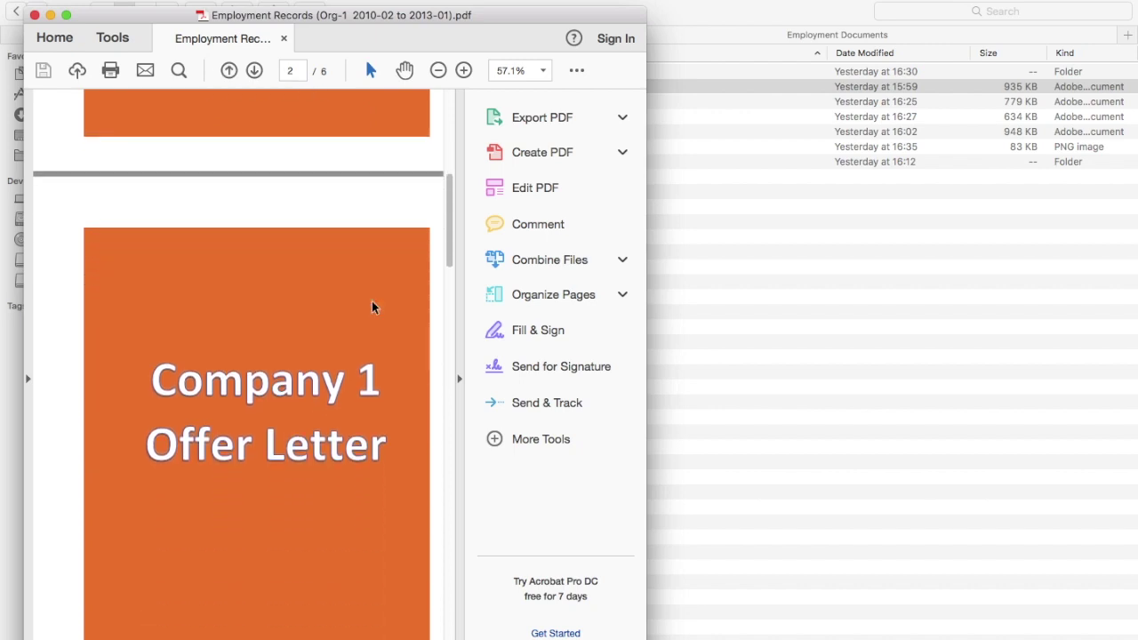
{"action": "scroll", "coordinate": [372, 307], "scroll_direction": "up", "scroll_amount": 20}
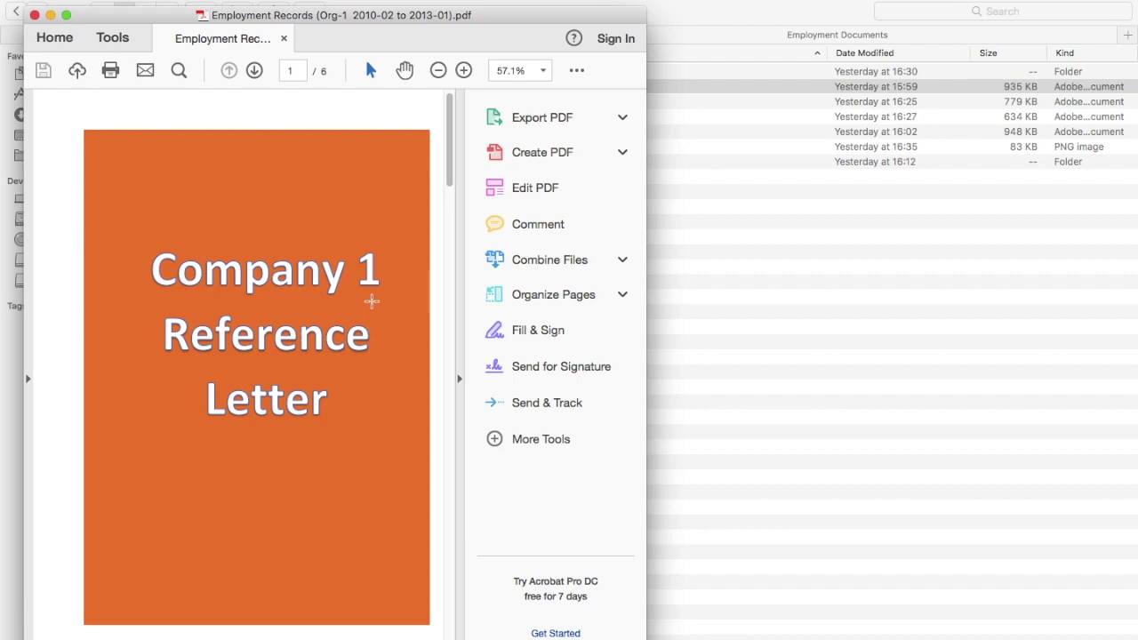
- Examine the order of Company 1's employment documents from the reference letter through the offer, joining and promotion letters to the salary slips
{"action": "scroll", "coordinate": [372, 301], "scroll_direction": "down", "scroll_amount": 2}
{"action": "scroll", "coordinate": [371, 301], "scroll_direction": "down", "scroll_amount": 5}
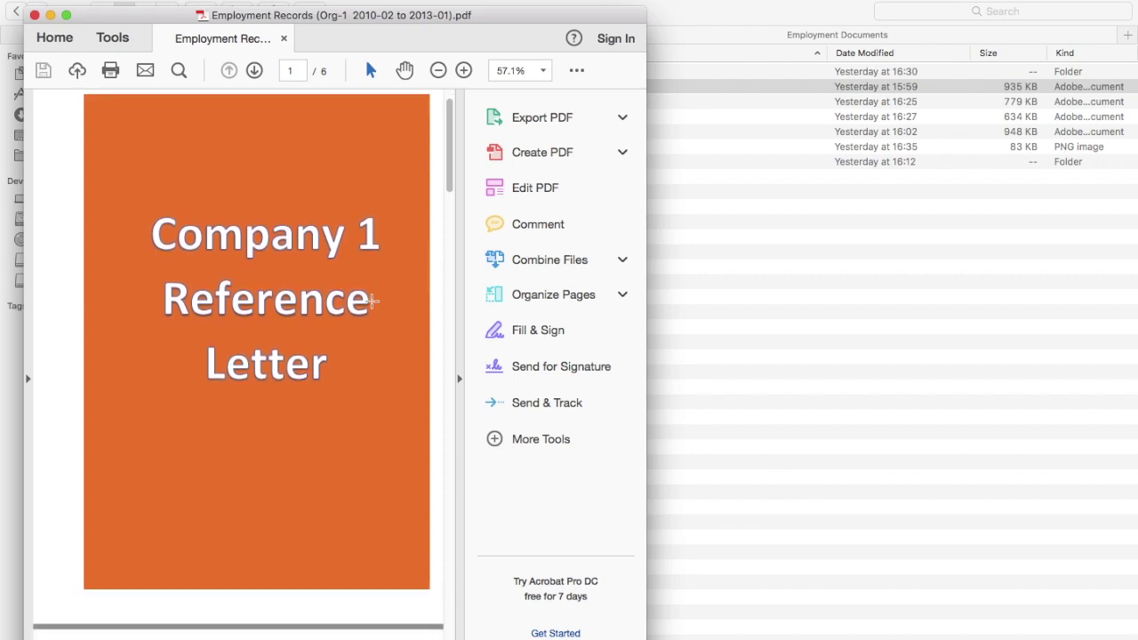
{"action": "scroll", "coordinate": [372, 307], "scroll_direction": "down", "scroll_amount": 6}
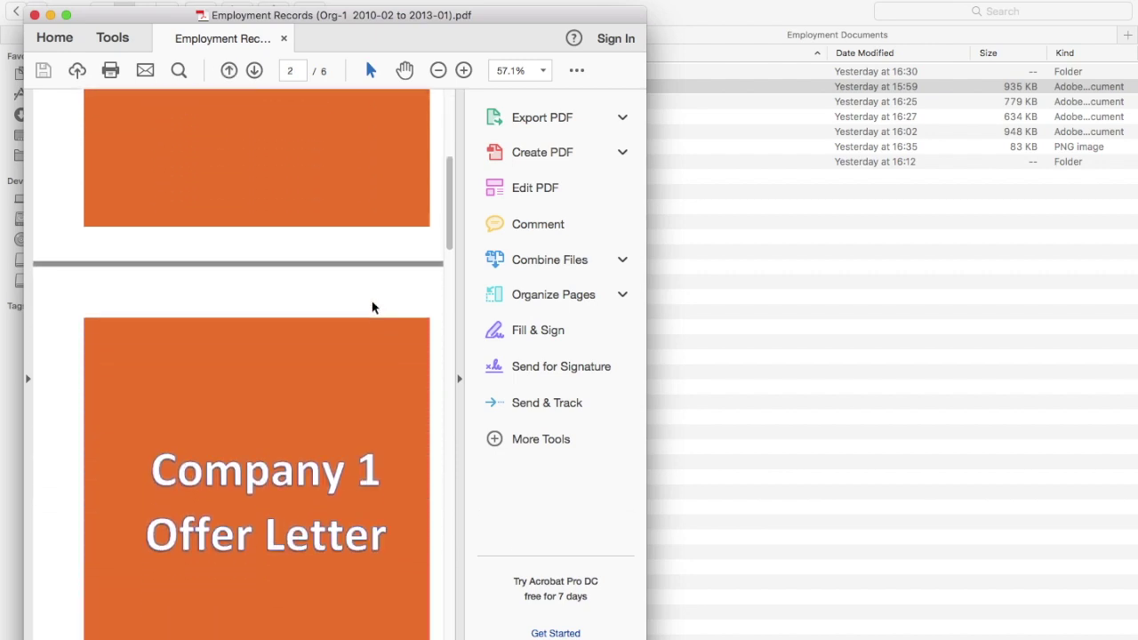
{"action": "scroll", "coordinate": [372, 306], "scroll_direction": "down", "scroll_amount": 2}
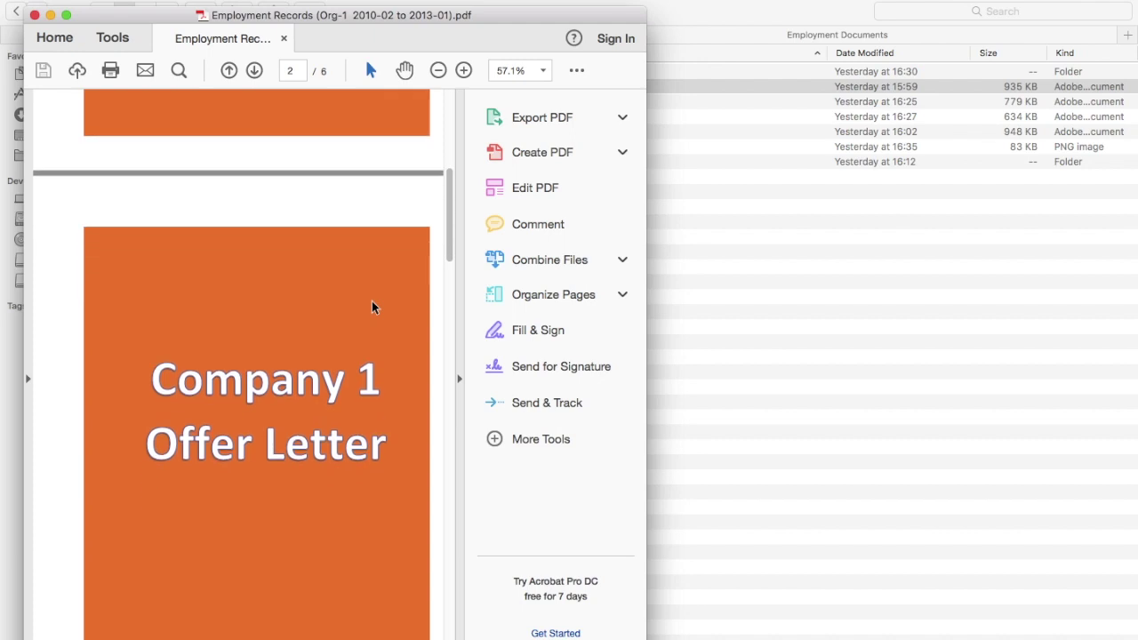
{"action": "scroll", "coordinate": [372, 307], "scroll_direction": "down", "scroll_amount": 2}
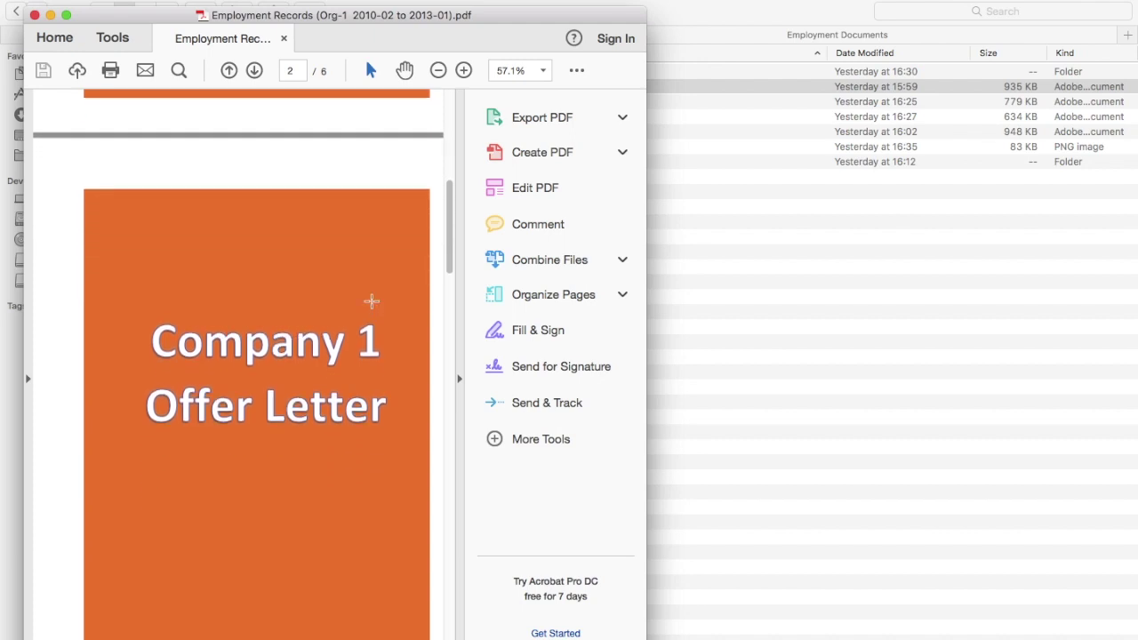
{"action": "scroll", "coordinate": [372, 303], "scroll_direction": "down", "scroll_amount": 9}
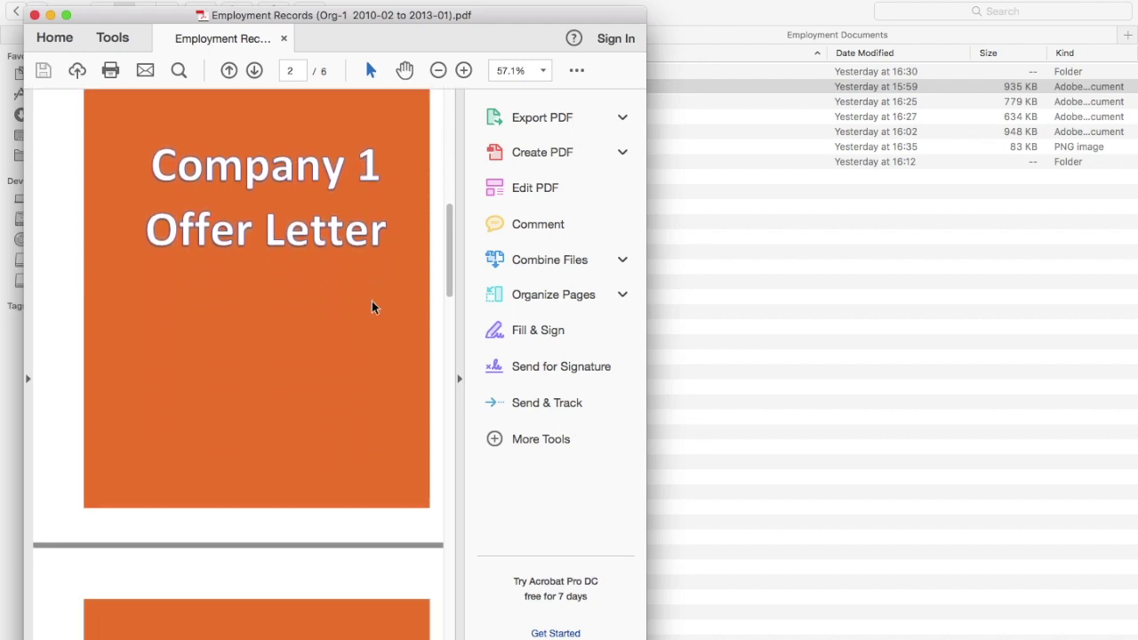
{"action": "scroll", "coordinate": [372, 307], "scroll_direction": "down", "scroll_amount": 17}
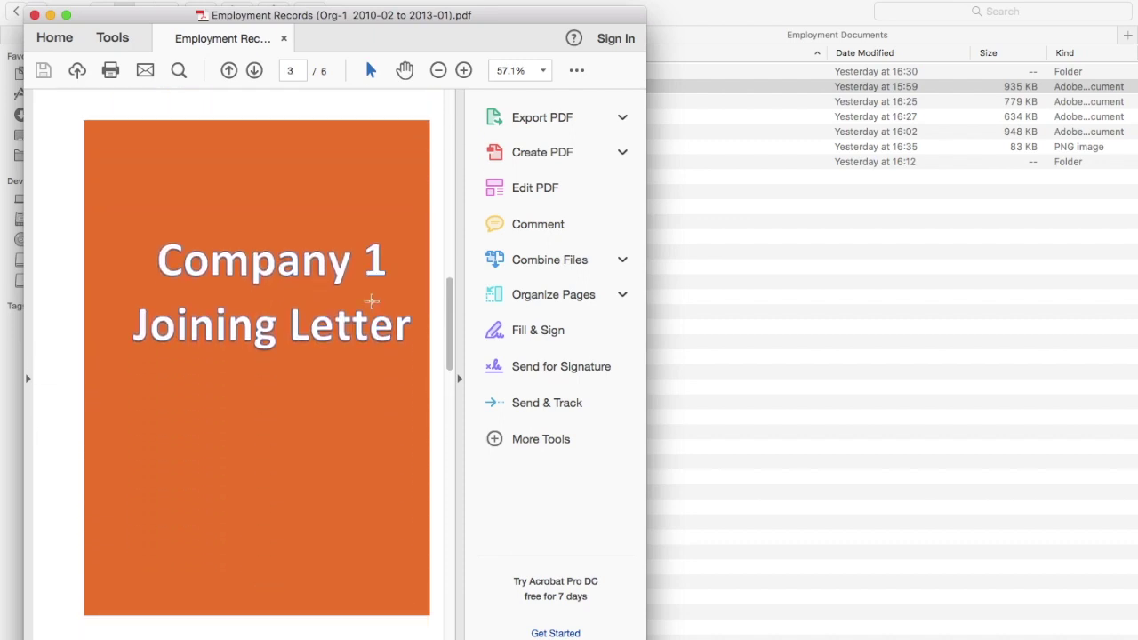
{"action": "scroll", "coordinate": [371, 303], "scroll_direction": "down", "scroll_amount": 2}
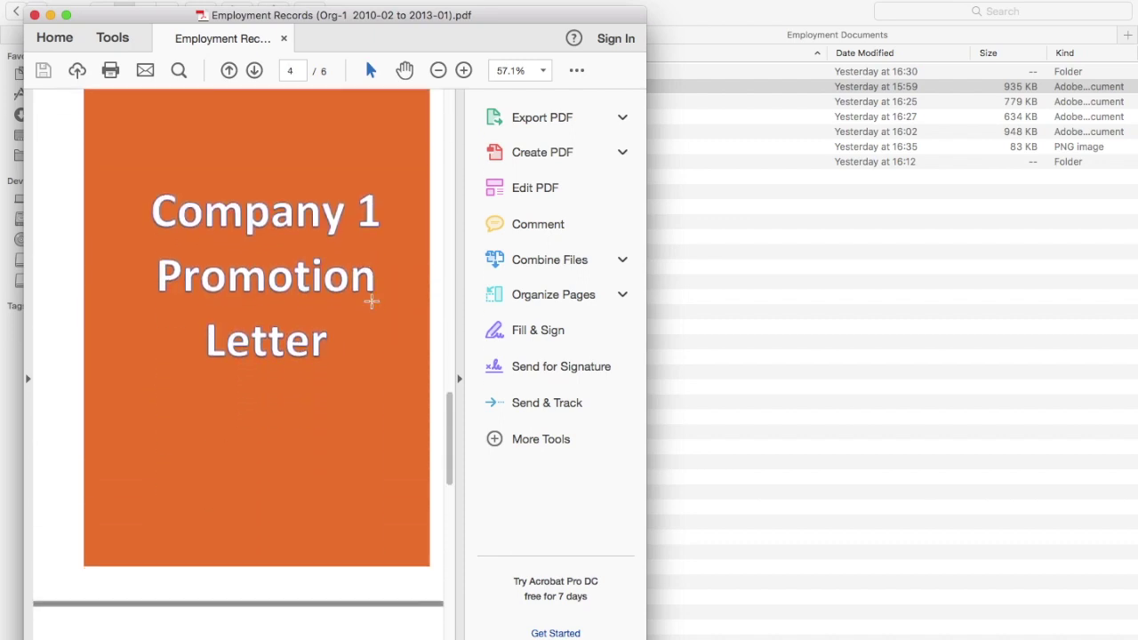
{"action": "scroll", "coordinate": [372, 302], "scroll_direction": "down", "scroll_amount": 12}
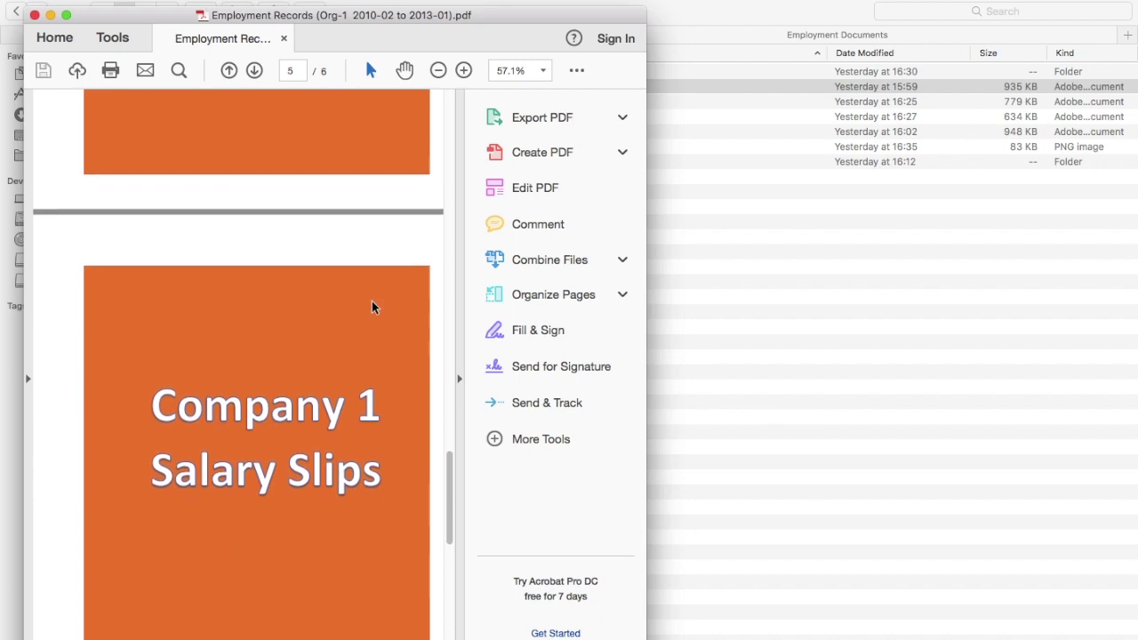
{"action": "scroll", "coordinate": [372, 302], "scroll_direction": "down", "scroll_amount": 7}
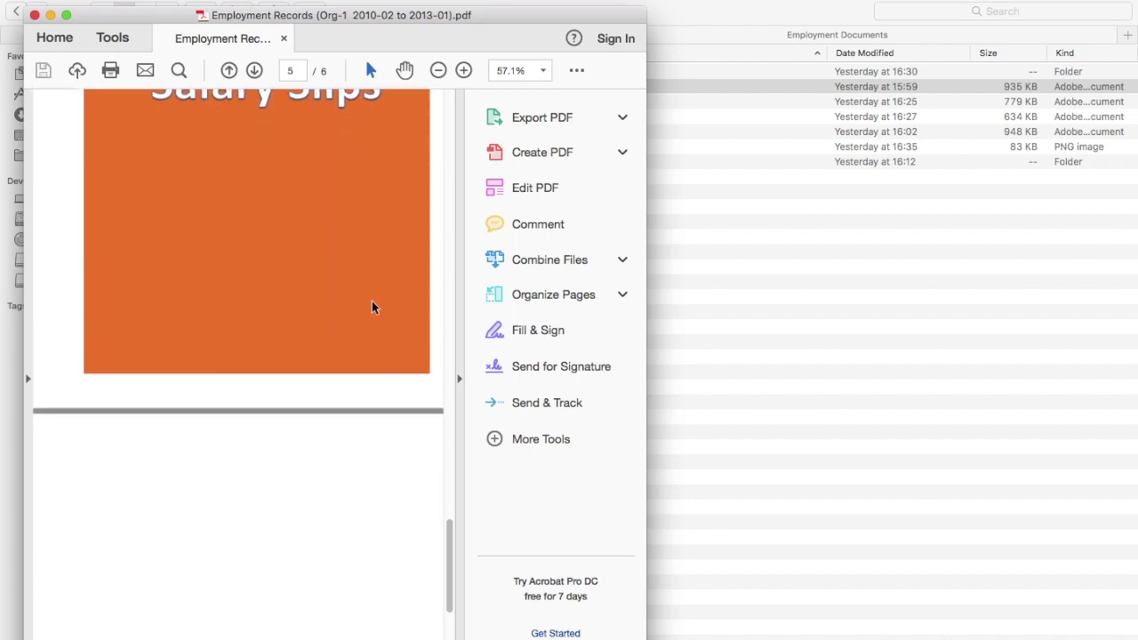
{"action": "scroll", "coordinate": [371, 307], "scroll_direction": "down", "scroll_amount": 7}
{"action": "scroll", "coordinate": [372, 307], "scroll_direction": "up", "scroll_amount": 16}
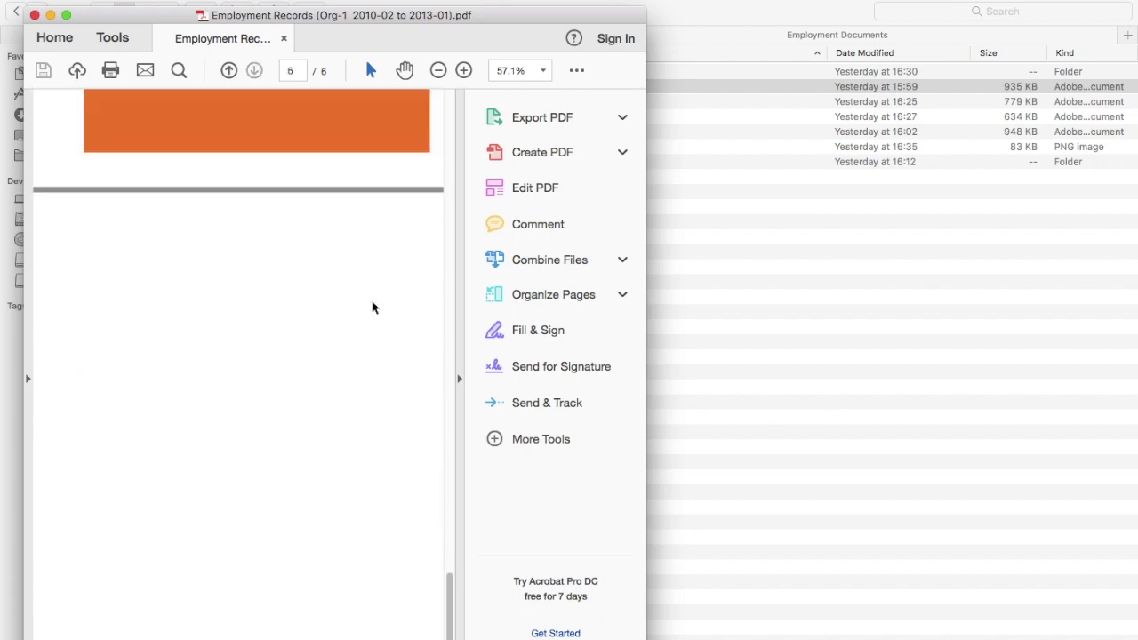
- Close the Org-1 employment PDF and open Employment Records (Org-2 2013-02 to 2015-06)
{"action": "scroll", "coordinate": [372, 308], "scroll_direction": "up", "scroll_amount": 20}
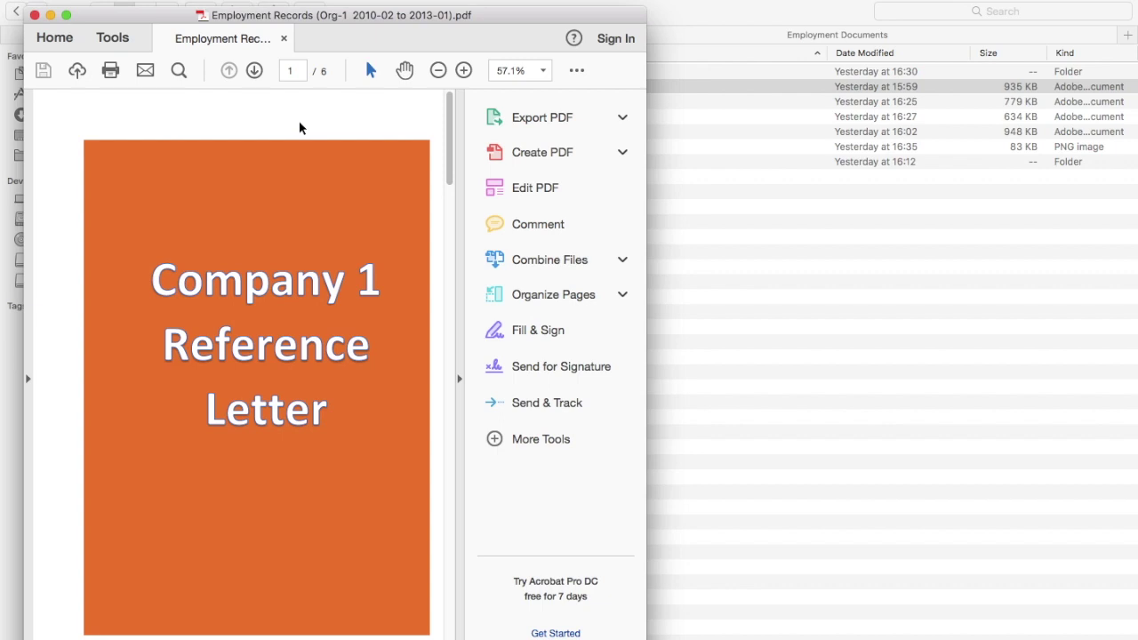
{"action": "left_click", "coordinate": [286, 39]}
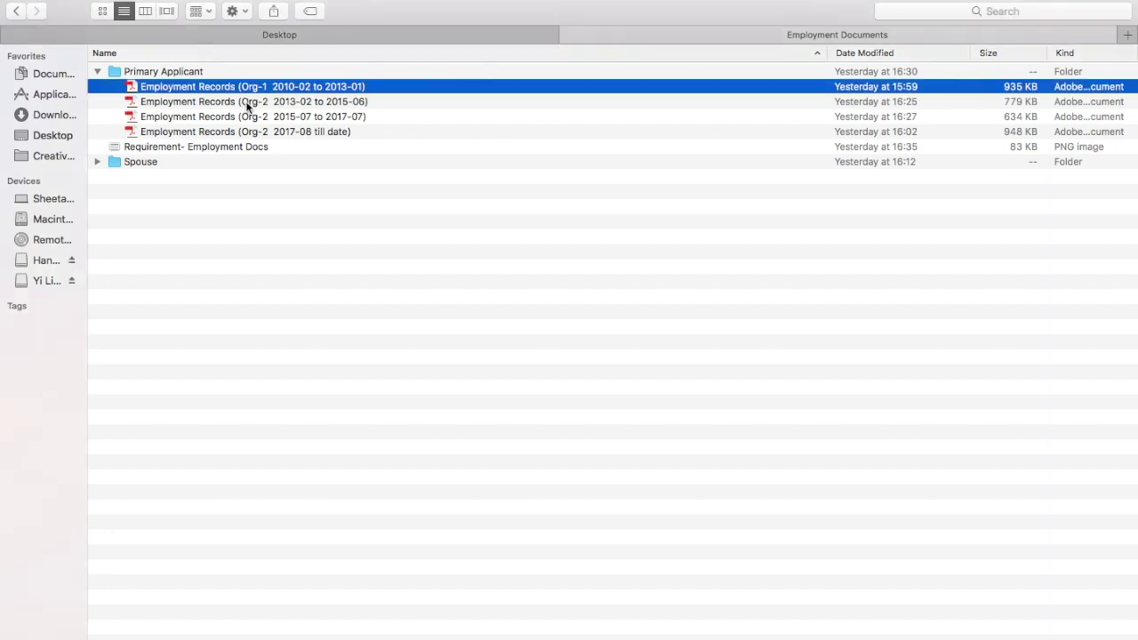
{"action": "left_click", "coordinate": [247, 103]}
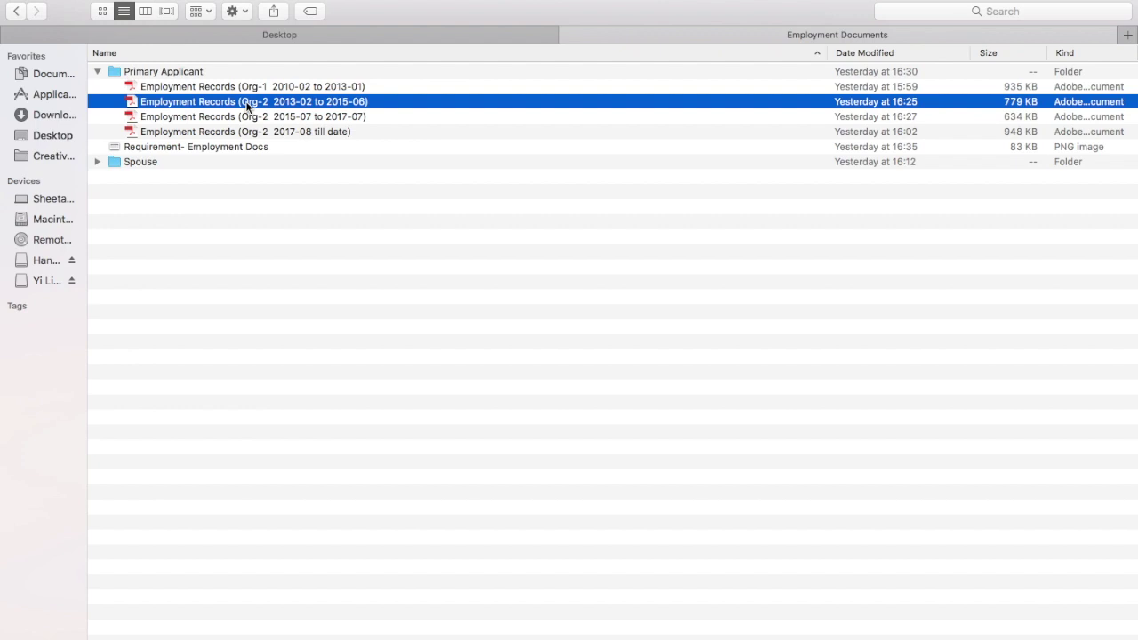
{"action": "double_click", "coordinate": [247, 102]}
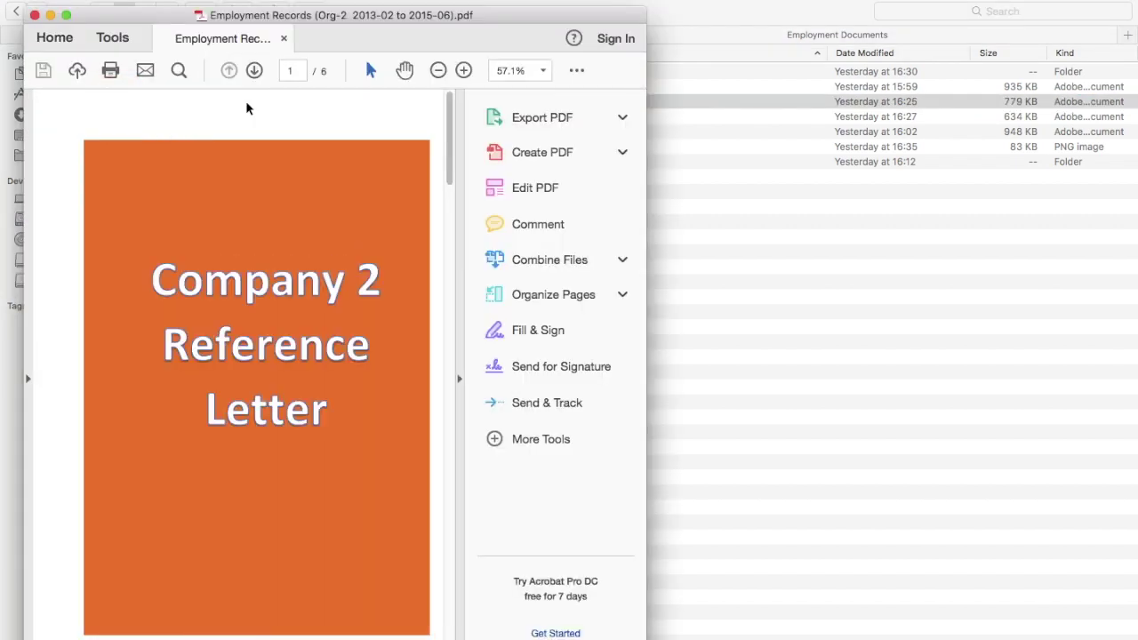
- Review Company 2's pages from the reference letter through the joining letter and tax documents, return to the first page, and close the PDF
{"action": "scroll", "coordinate": [349, 284], "scroll_direction": "down", "scroll_amount": 3}
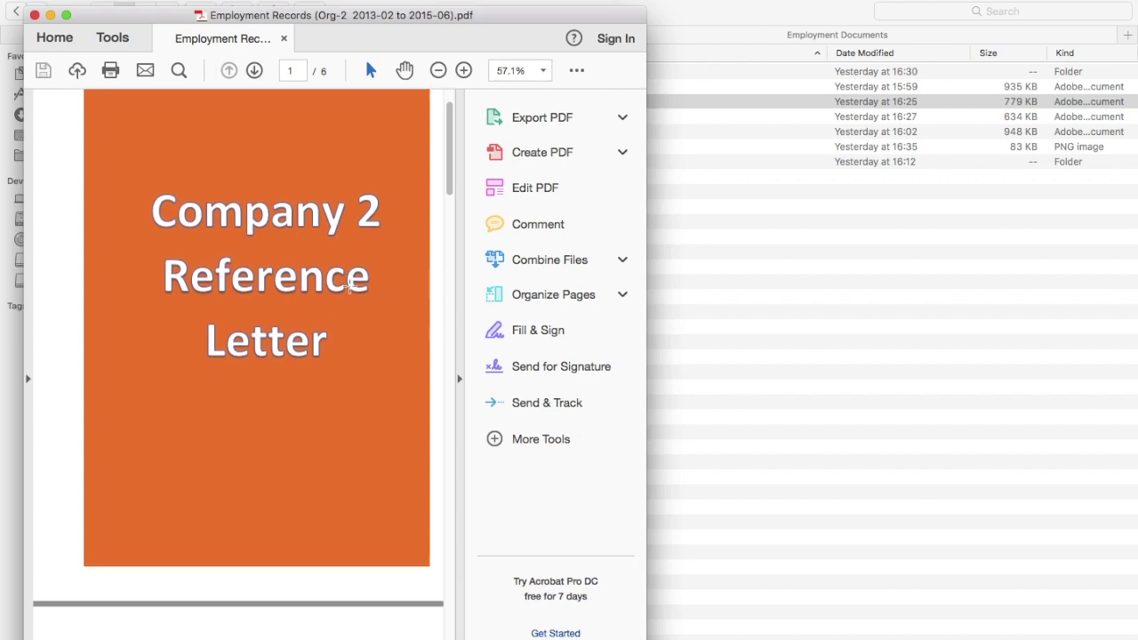
{"action": "scroll", "coordinate": [350, 285], "scroll_direction": "down", "scroll_amount": 10}
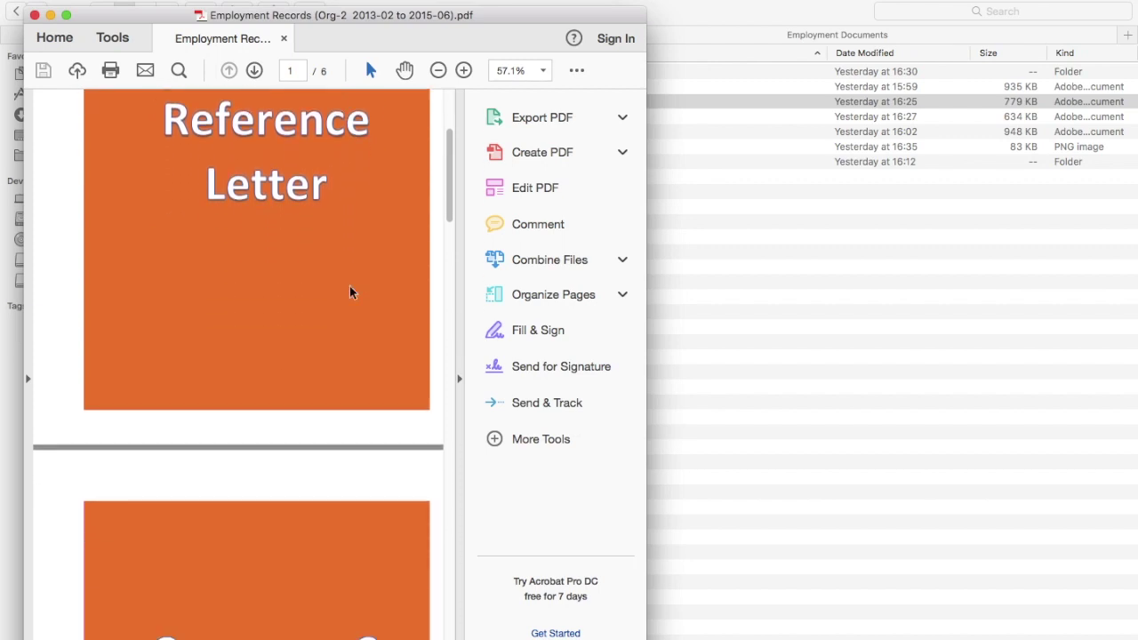
{"action": "scroll", "coordinate": [349, 287], "scroll_direction": "down", "scroll_amount": 10}
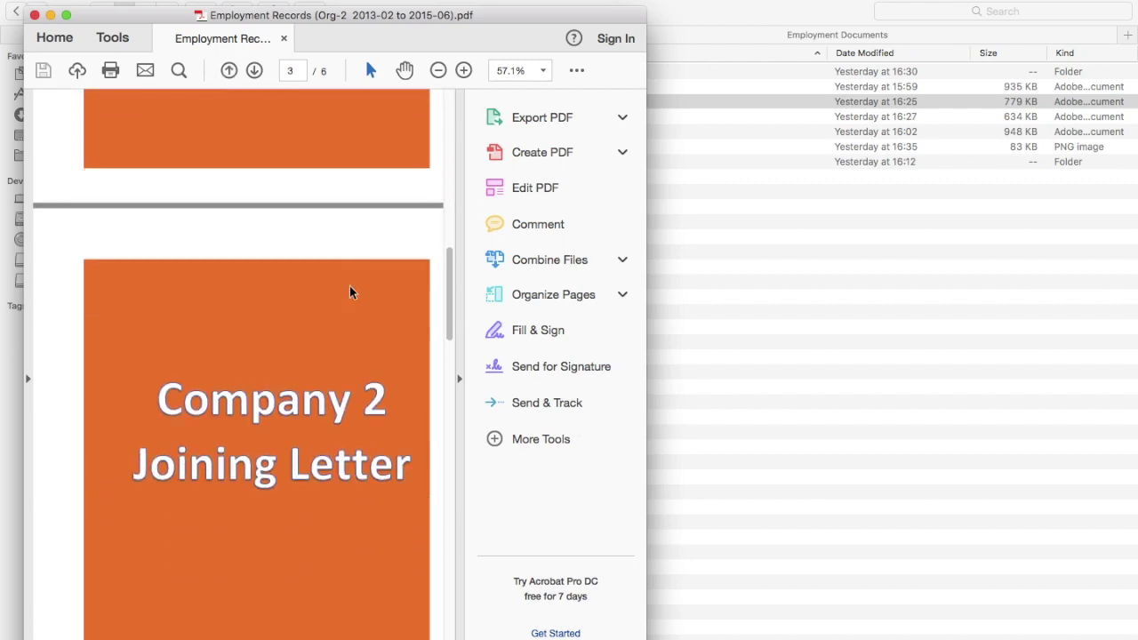
{"action": "scroll", "coordinate": [350, 292], "scroll_direction": "down", "scroll_amount": 8}
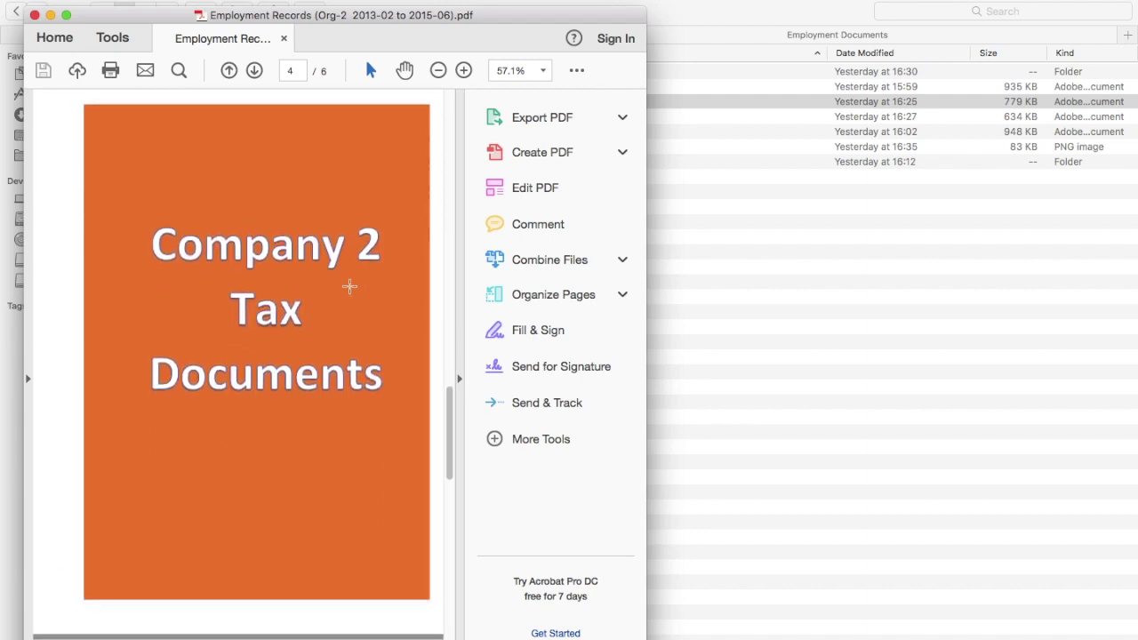
{"action": "scroll", "coordinate": [349, 292], "scroll_direction": "up", "scroll_amount": 10}
{"action": "scroll", "coordinate": [350, 292], "scroll_direction": "up", "scroll_amount": 10}
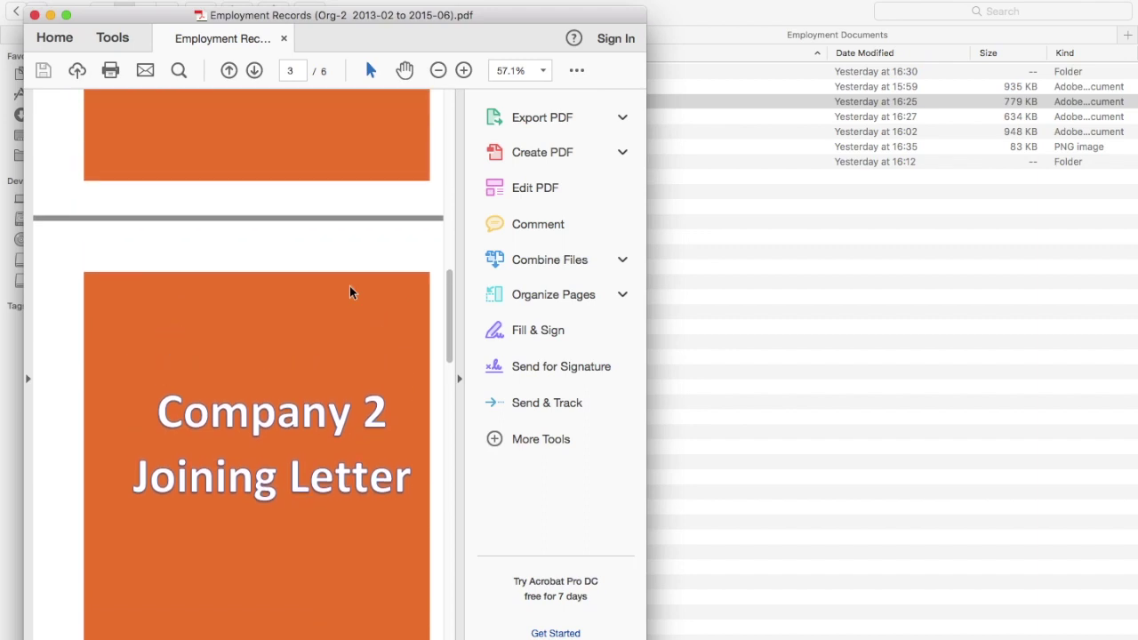
{"action": "scroll", "coordinate": [350, 292], "scroll_direction": "up", "scroll_amount": 10}
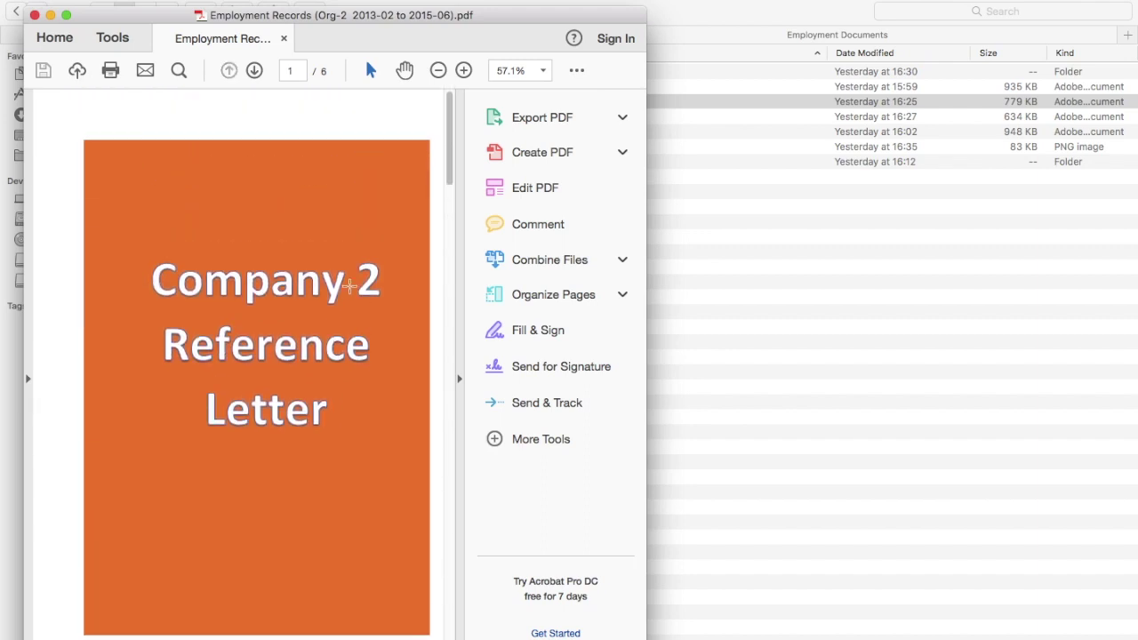
{"action": "left_click", "coordinate": [284, 40]}
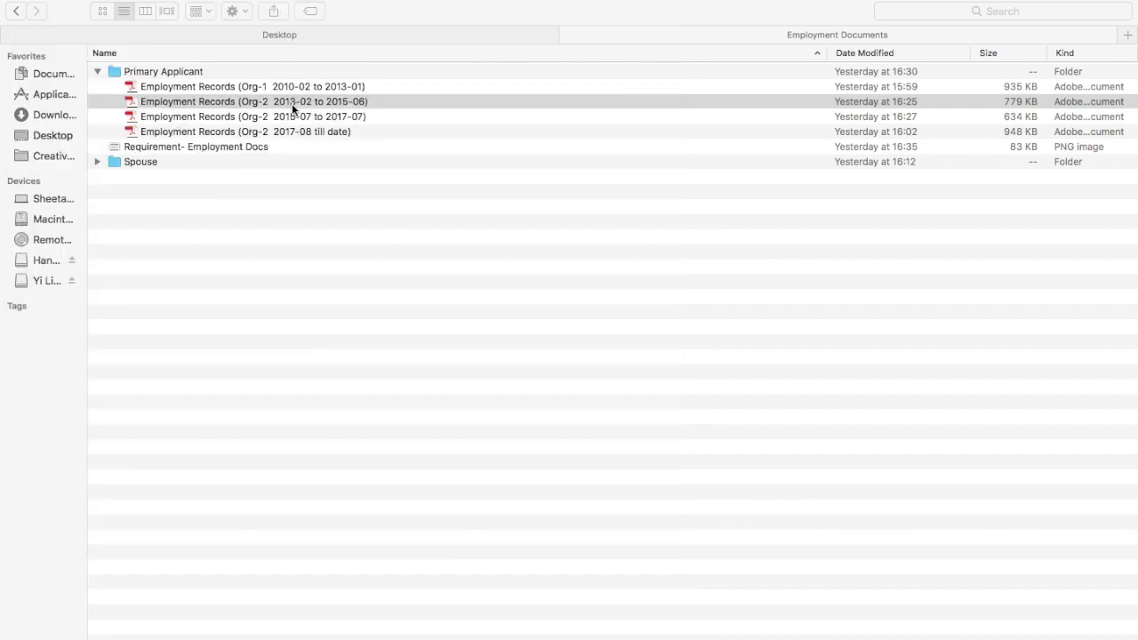
- Reread the Requirement- Employment Docs image, close it, and open Employment Records (Org-2 2015-07 to 2017-07)
{"action": "double_click", "coordinate": [238, 149]}
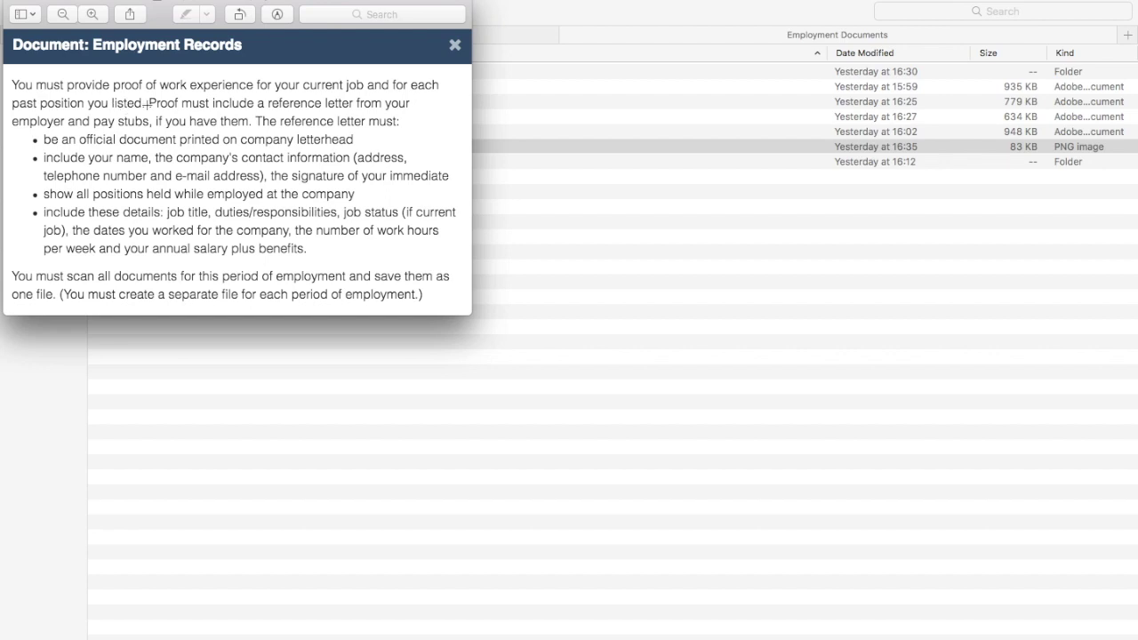
{"action": "left_click", "coordinate": [14, 2]}
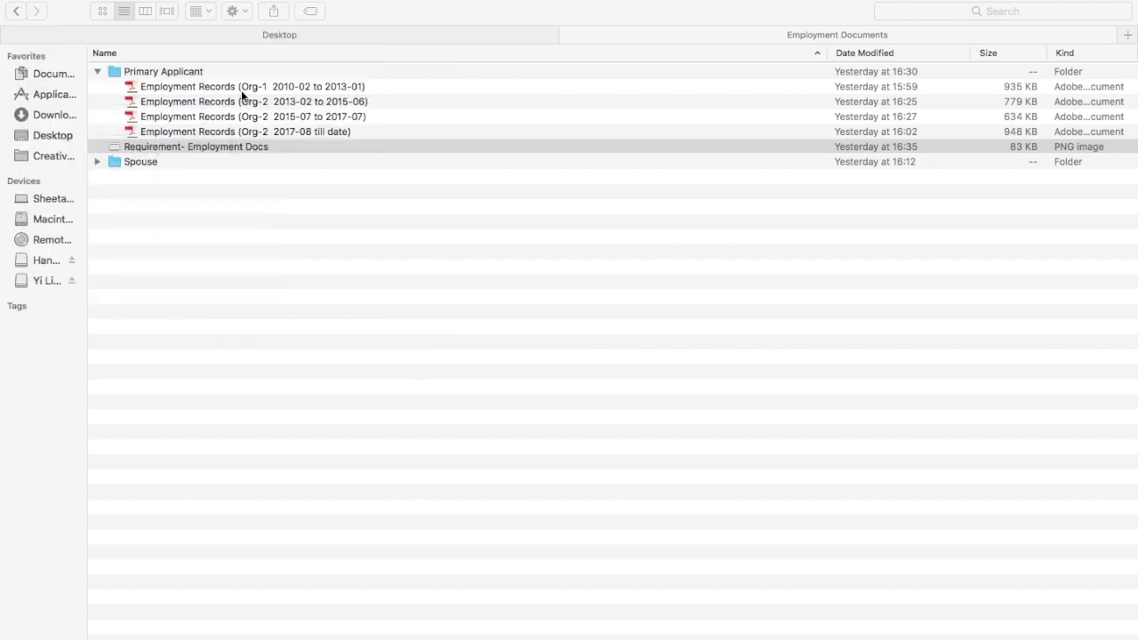
{"action": "double_click", "coordinate": [313, 117]}
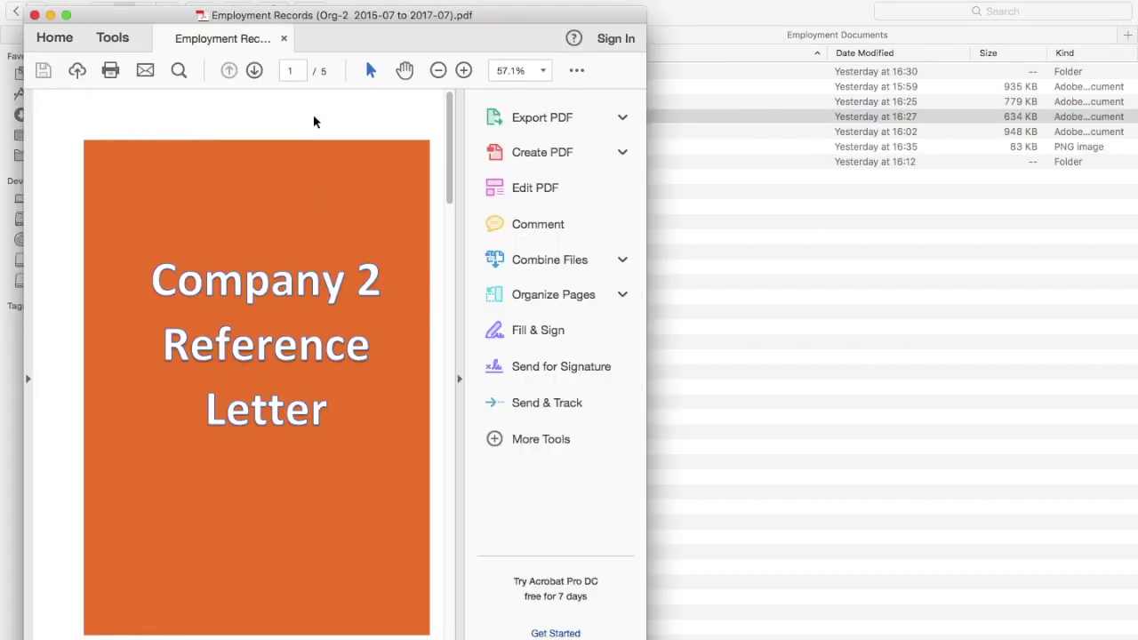
- Place the PDF window beside the file list, review its pages including the Company 2 promotion letter, and close it
{"action": "scroll", "coordinate": [342, 351], "scroll_direction": "down", "scroll_amount": 10}
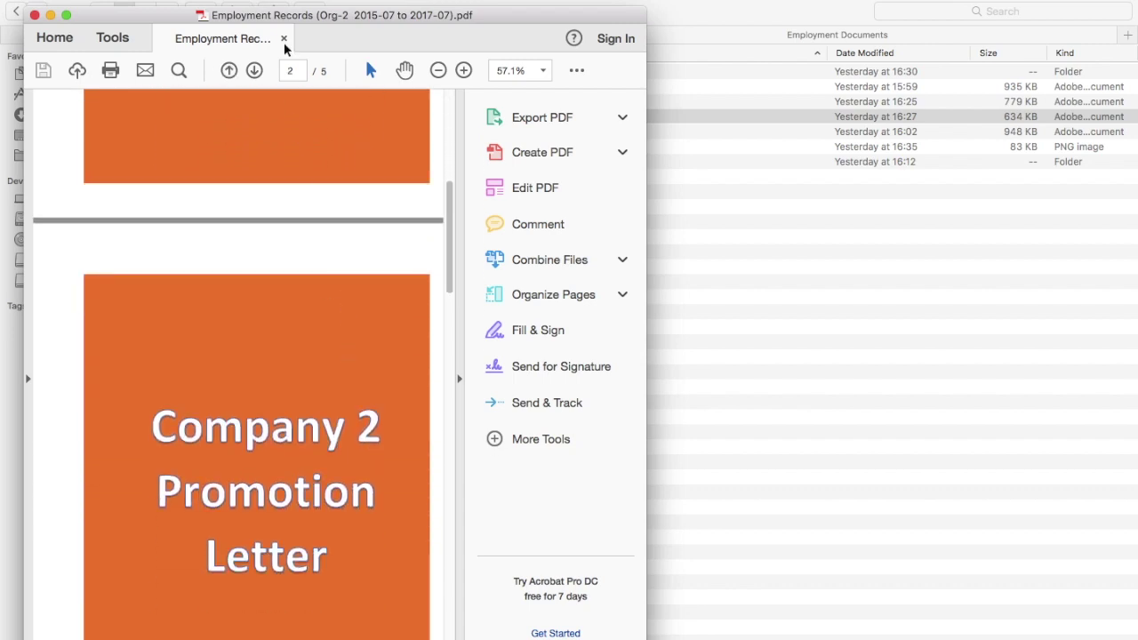
{"action": "left_click", "coordinate": [278, 16]}
{"action": "left_click_drag", "start_coordinate": [278, 16], "coordinate": [720, 22]}
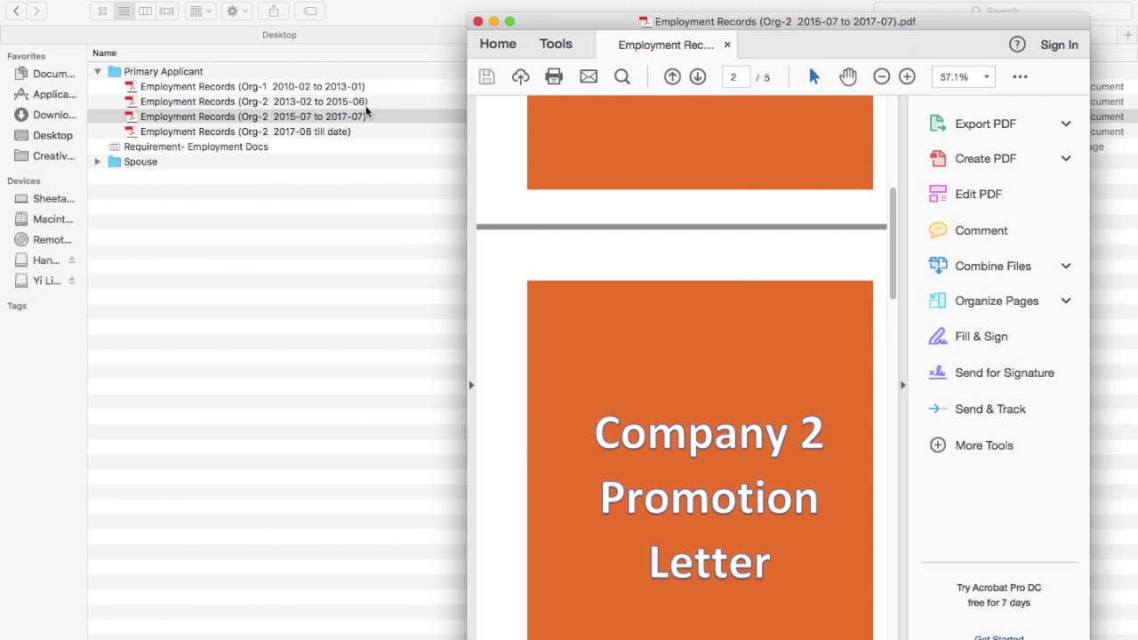
{"action": "scroll", "coordinate": [756, 423], "scroll_direction": "down", "scroll_amount": 10}
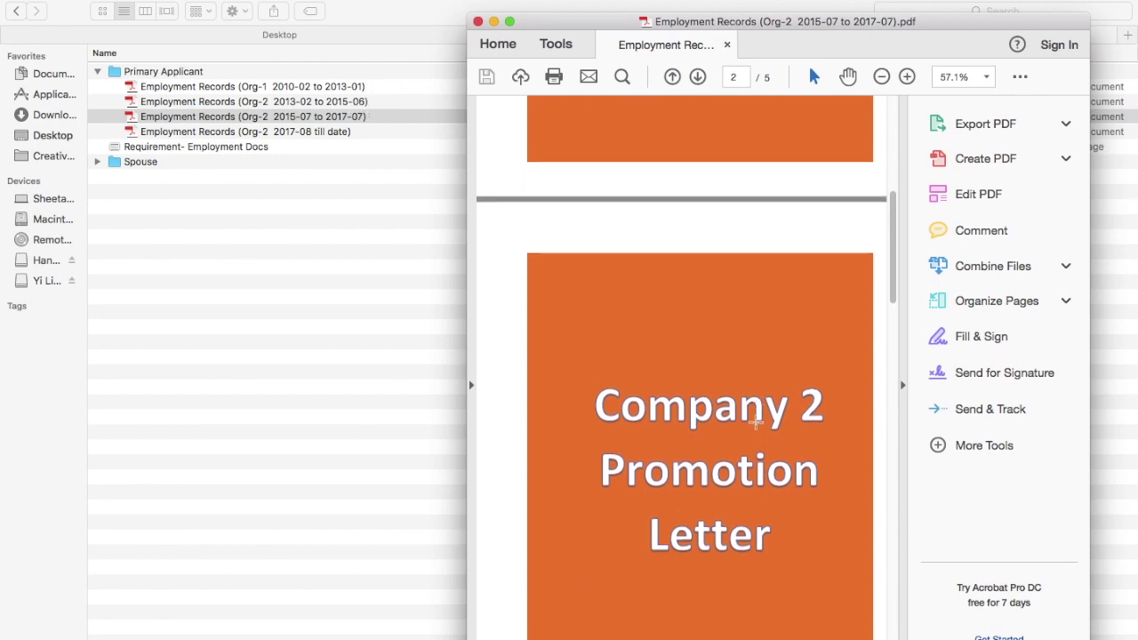
{"action": "scroll", "coordinate": [756, 422], "scroll_direction": "down", "scroll_amount": 10}
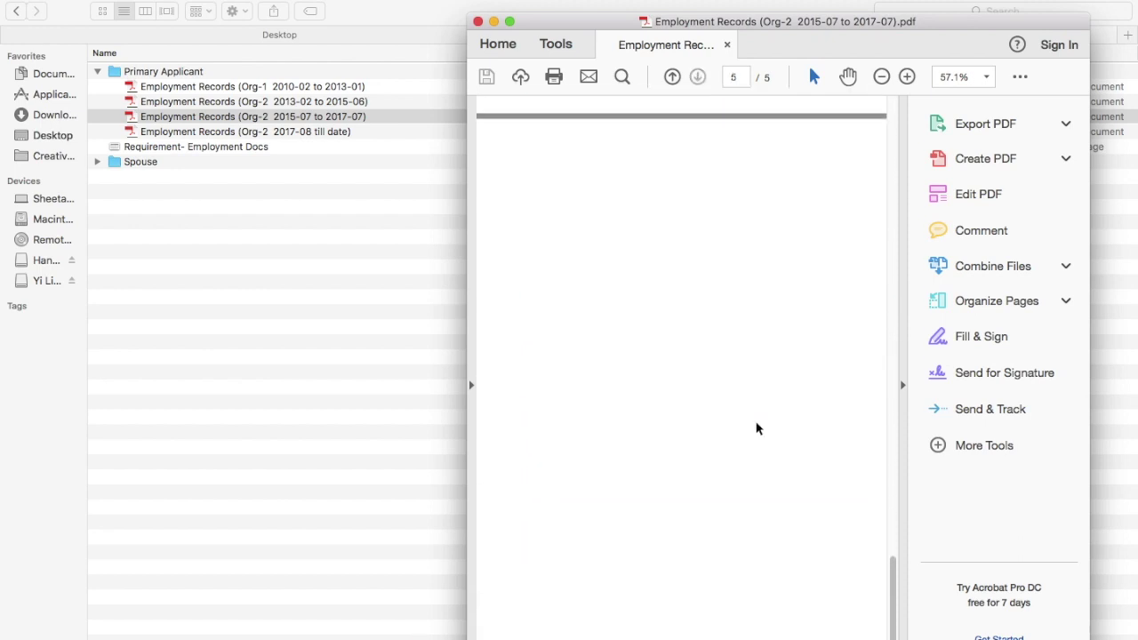
{"action": "scroll", "coordinate": [756, 429], "scroll_direction": "up", "scroll_amount": 15}
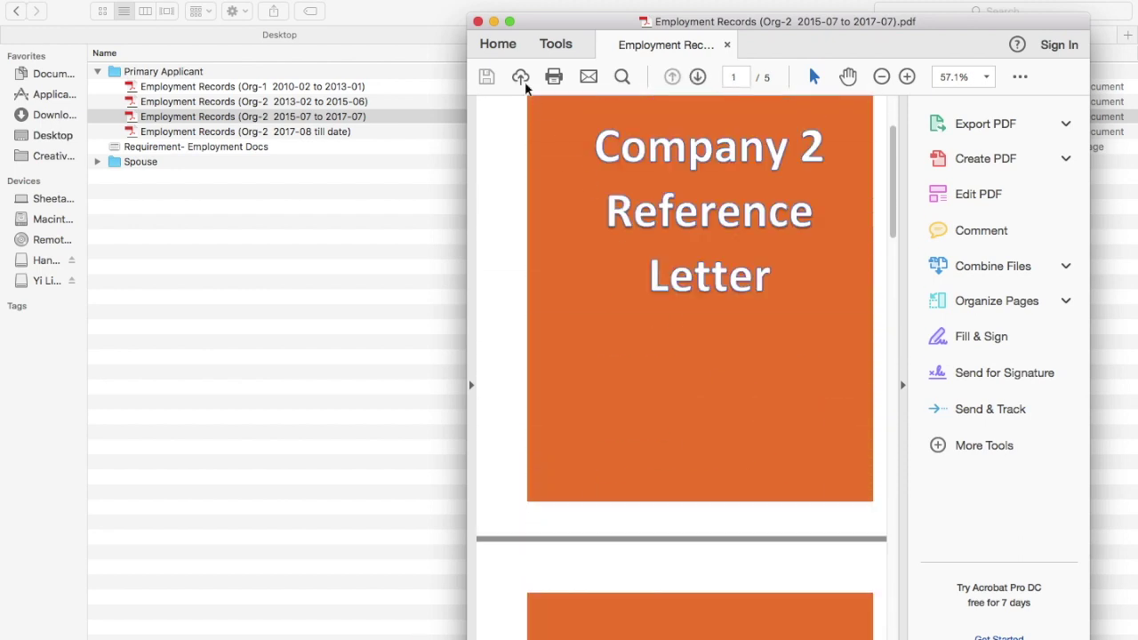
{"action": "left_click", "coordinate": [478, 22]}
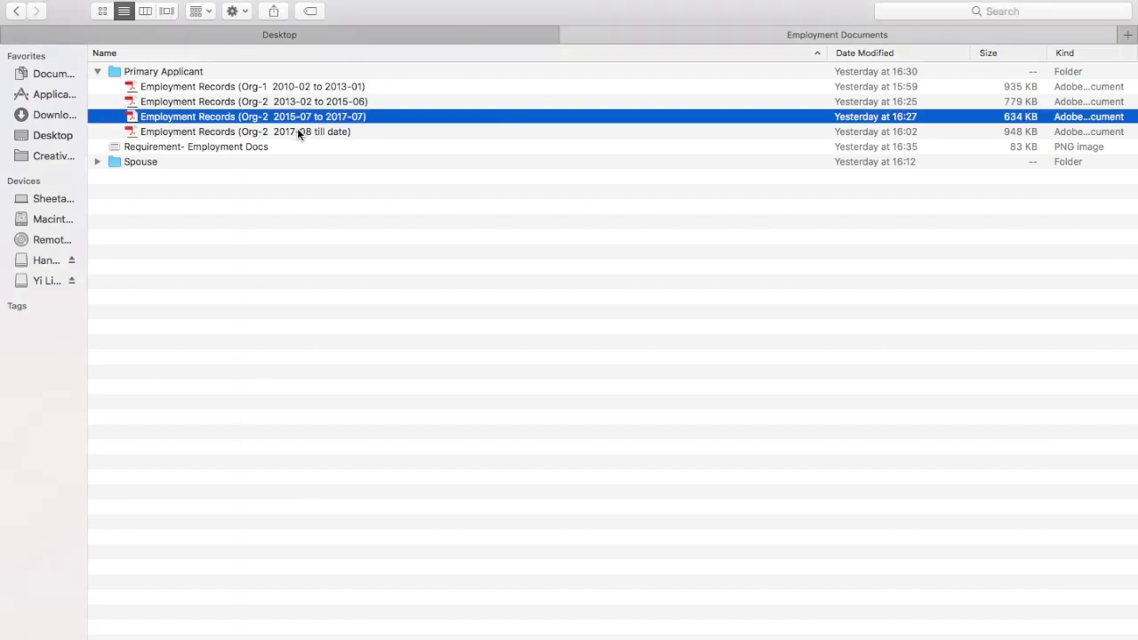
- Open Employment Records (Org-2 2017-08 till date) and view its reference, offer and joining letter pages
{"action": "double_click", "coordinate": [298, 131]}
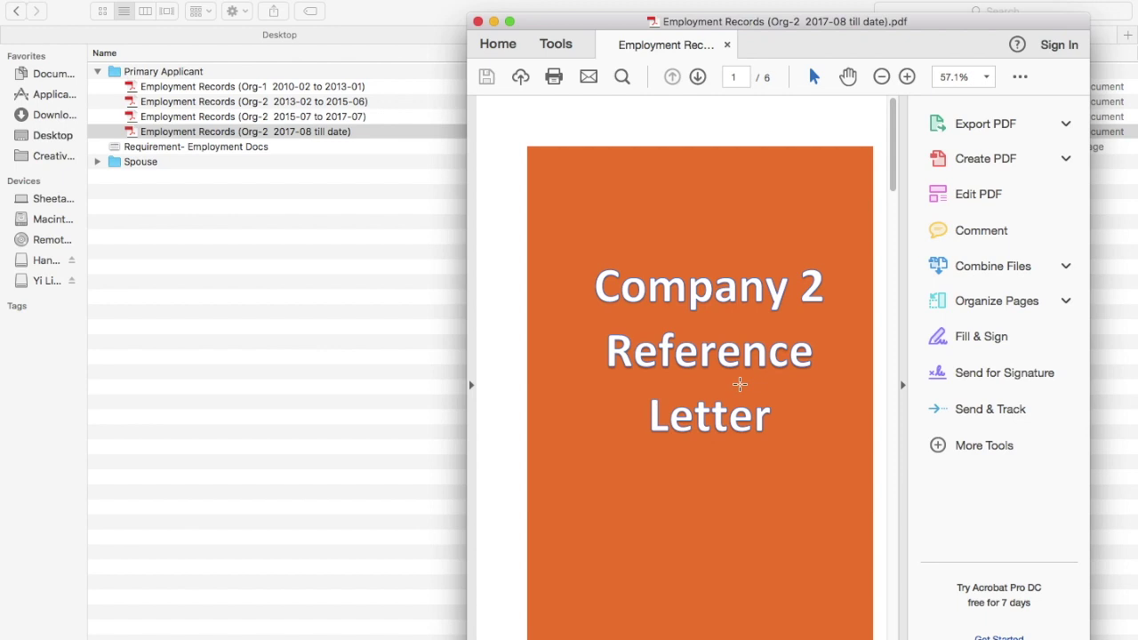
{"action": "scroll", "coordinate": [740, 384], "scroll_direction": "down", "scroll_amount": 5}
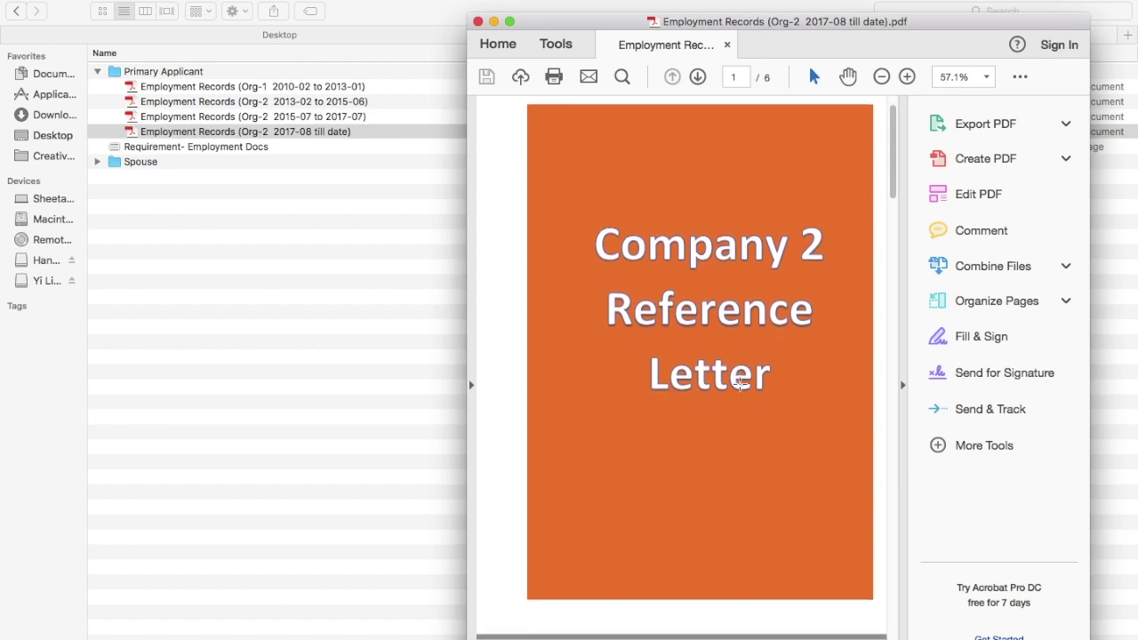
{"action": "scroll", "coordinate": [741, 390], "scroll_direction": "down", "scroll_amount": 5}
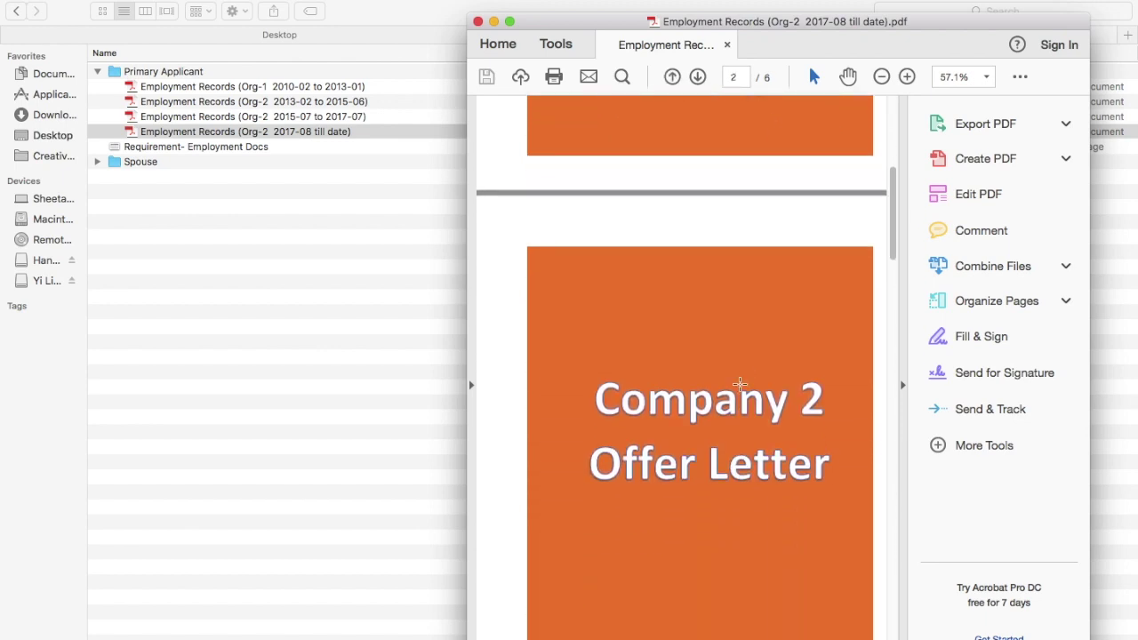
{"action": "scroll", "coordinate": [742, 389], "scroll_direction": "down", "scroll_amount": 3}
{"action": "scroll", "coordinate": [741, 389], "scroll_direction": "down", "scroll_amount": 10}
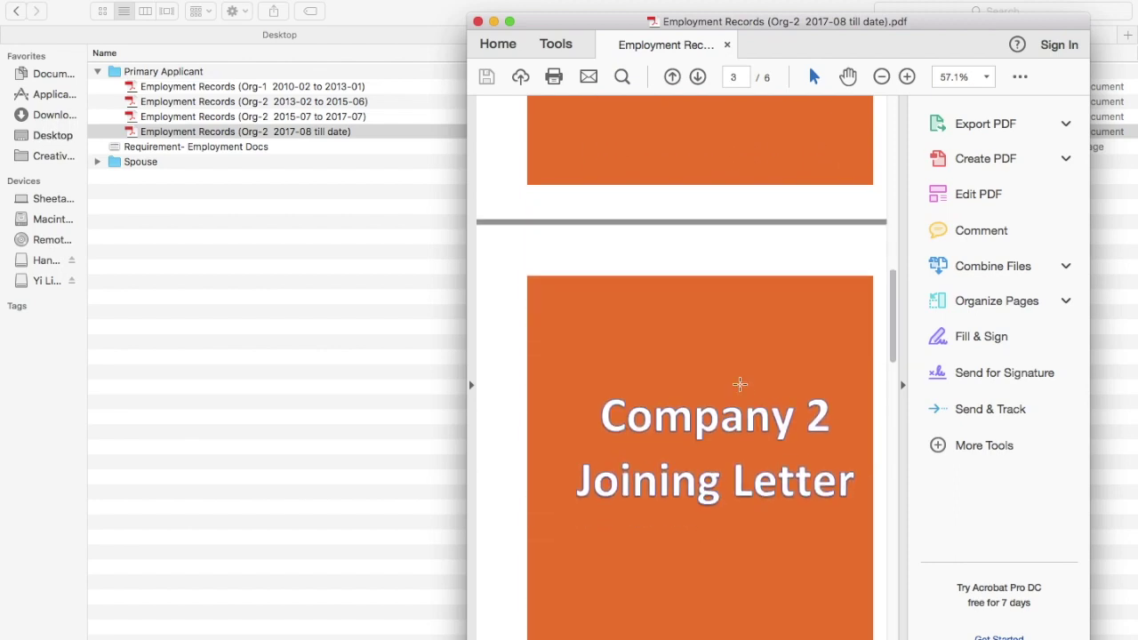
{"action": "scroll", "coordinate": [740, 384], "scroll_direction": "up", "scroll_amount": 10}
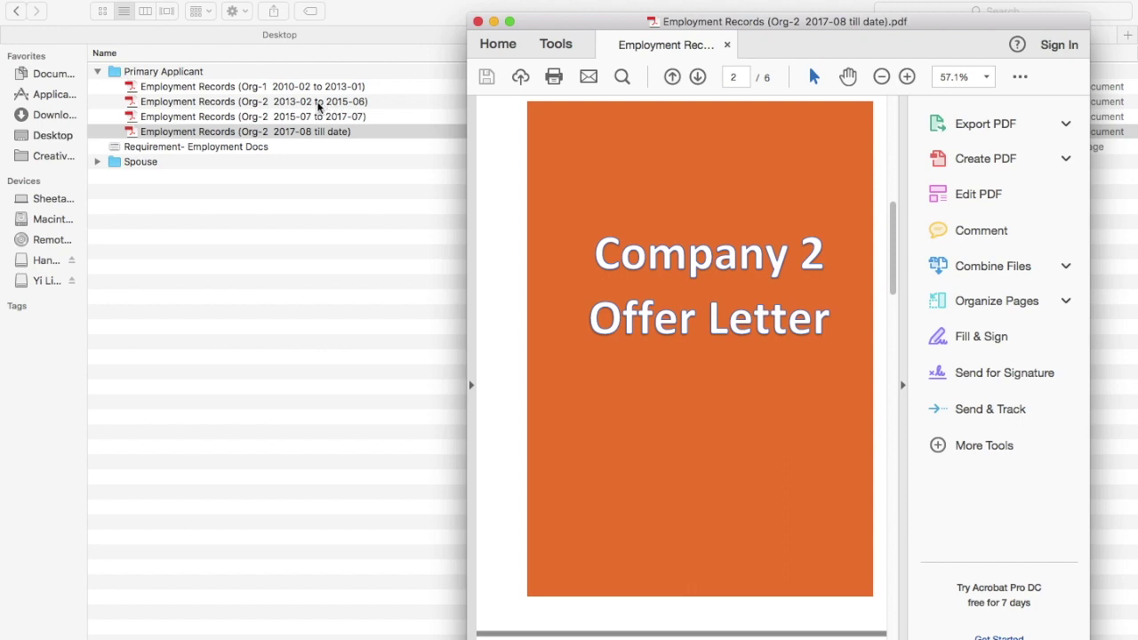
- Examine the remaining Company 2 pages, including the promotion letter and salary slips, and return to the reference letter
{"action": "scroll", "coordinate": [723, 406], "scroll_direction": "down", "scroll_amount": 15}
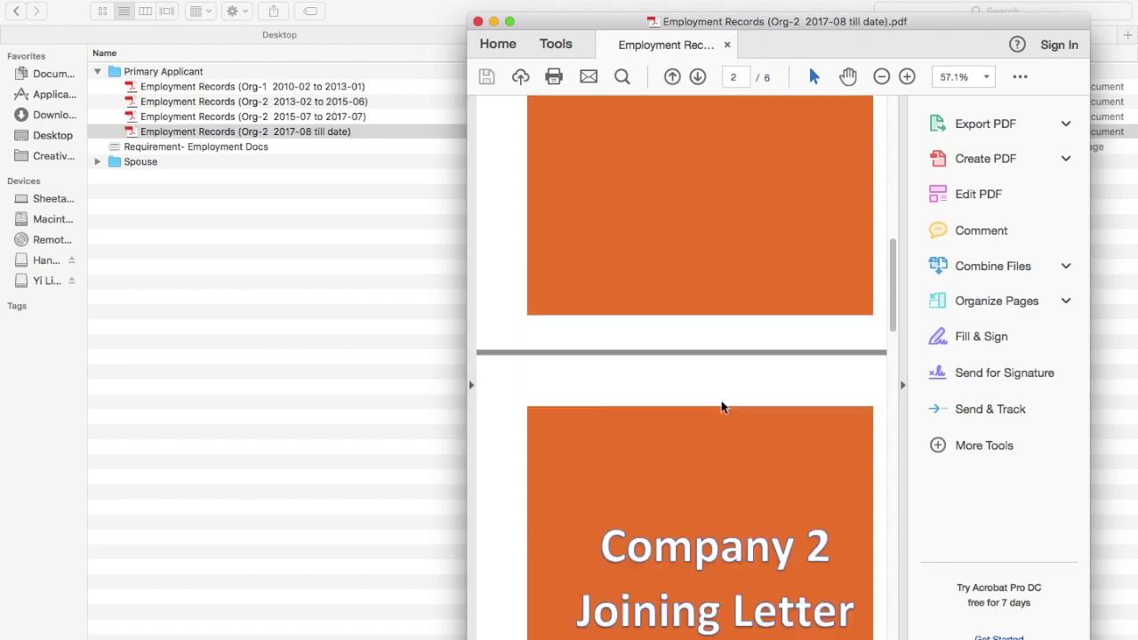
{"action": "scroll", "coordinate": [722, 406], "scroll_direction": "down", "scroll_amount": 5}
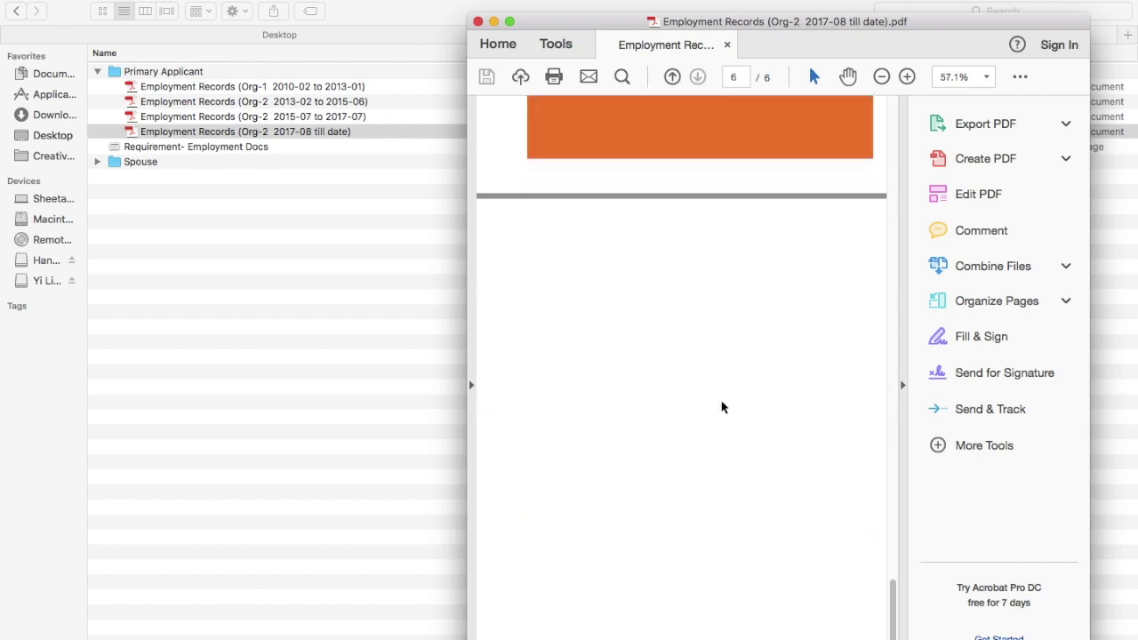
{"action": "scroll", "coordinate": [723, 406], "scroll_direction": "down", "scroll_amount": 10}
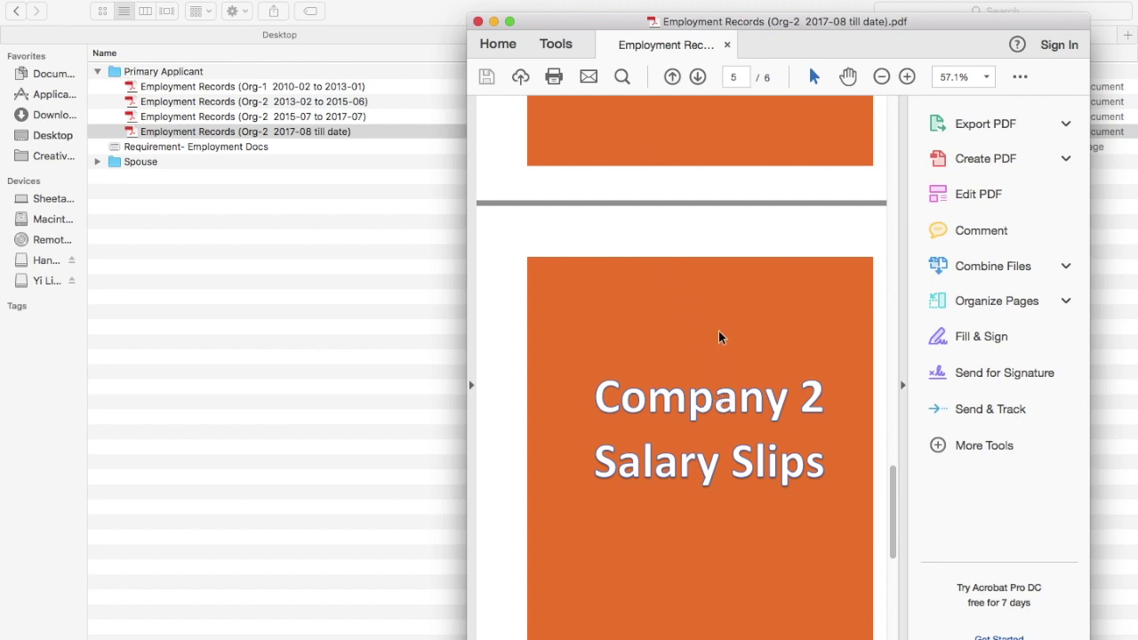
{"action": "scroll", "coordinate": [720, 337], "scroll_direction": "up", "scroll_amount": 2}
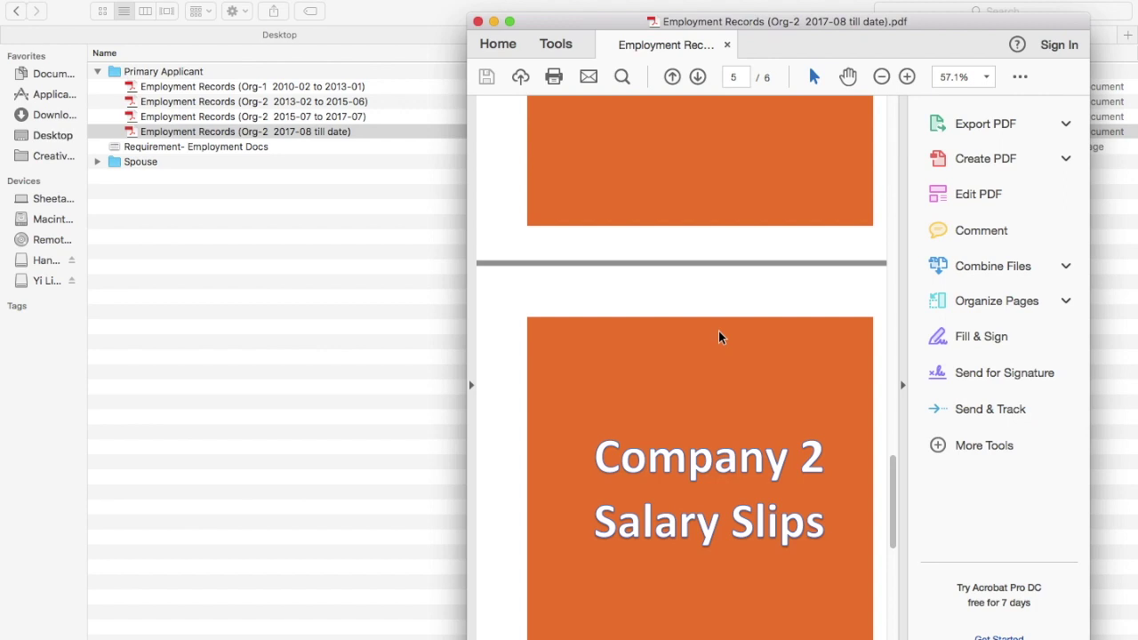
{"action": "scroll", "coordinate": [721, 335], "scroll_direction": "up", "scroll_amount": 20}
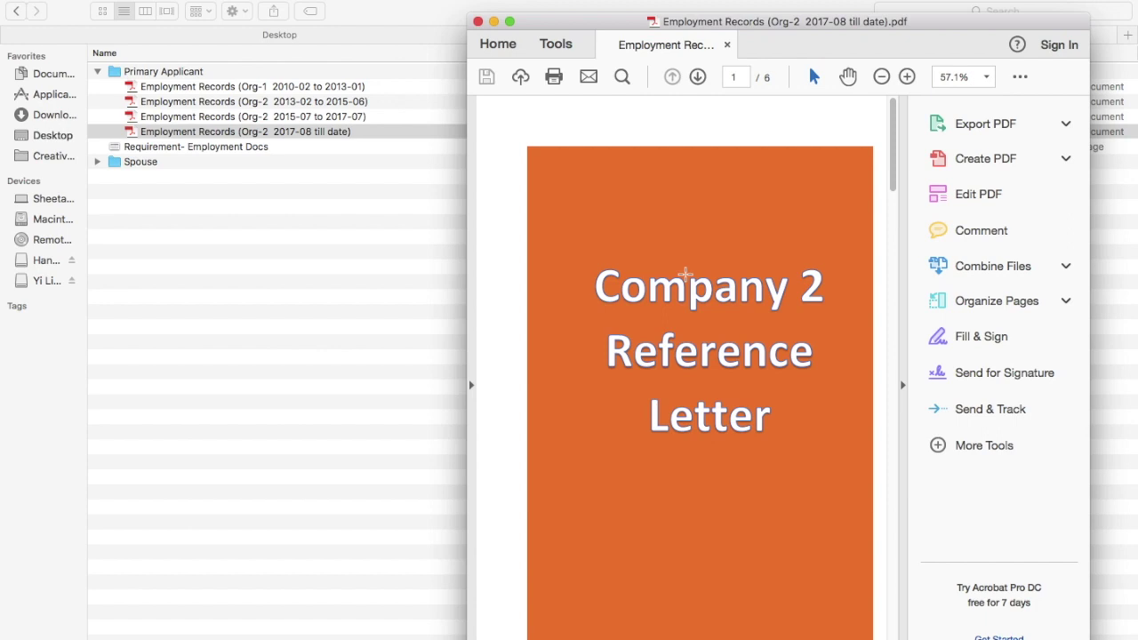
{"action": "scroll", "coordinate": [686, 274], "scroll_direction": "down", "scroll_amount": 15}
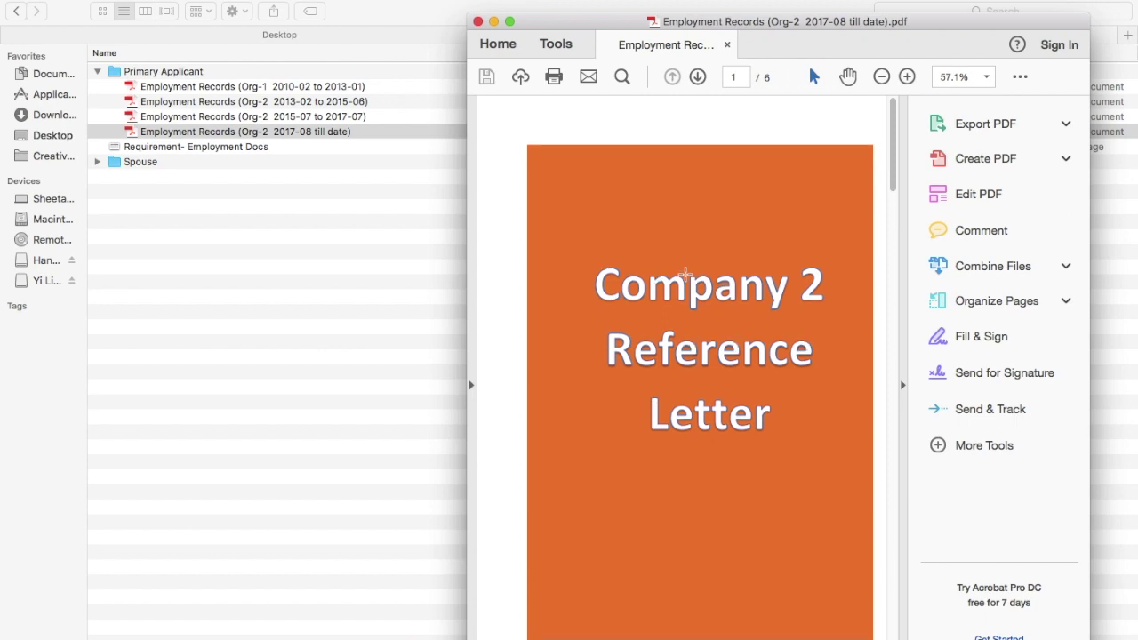
{"action": "scroll", "coordinate": [686, 274], "scroll_direction": "down", "scroll_amount": 3}
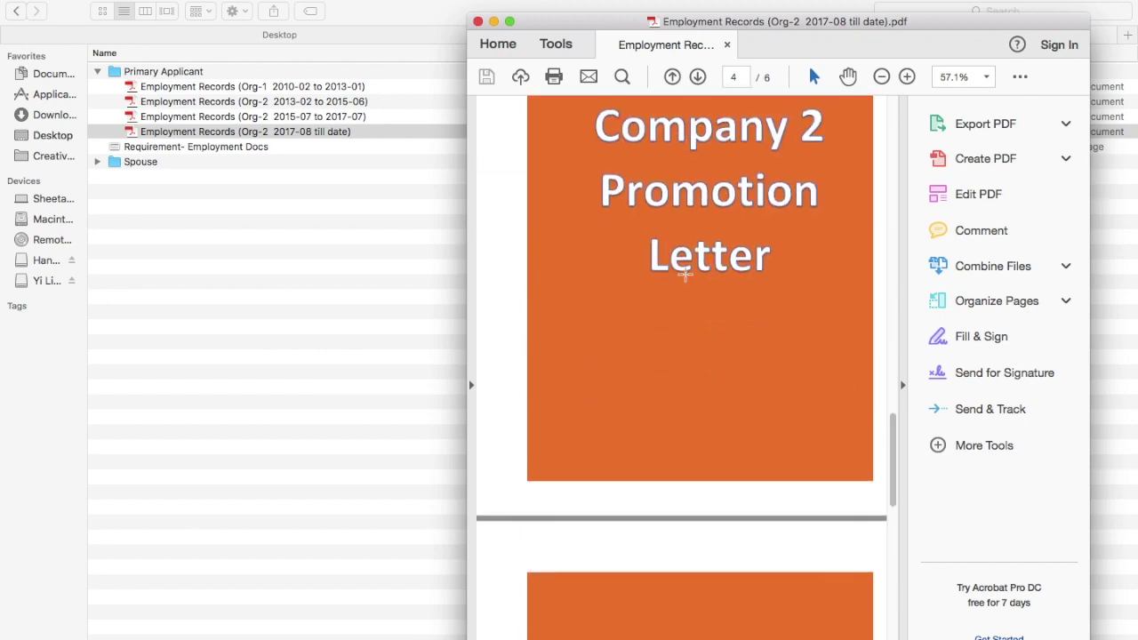
{"action": "scroll", "coordinate": [685, 274], "scroll_direction": "up", "scroll_amount": 15}
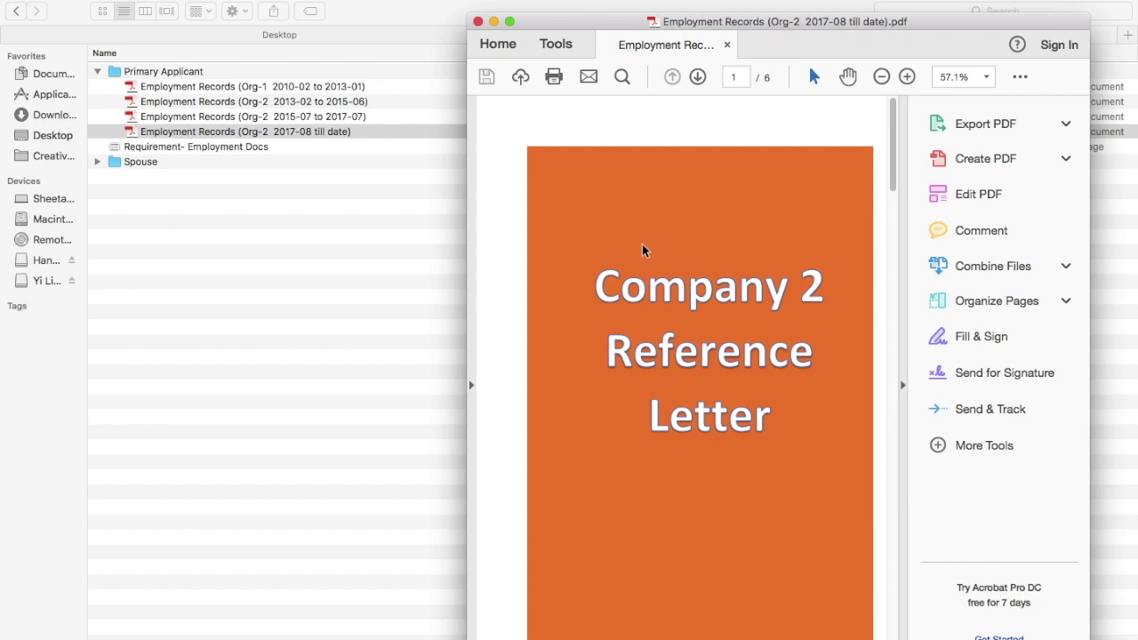
- Close the employment PDF, return to the Documents folder, and open the Letter of Explanation PDF
{"action": "left_click", "coordinate": [478, 22]}
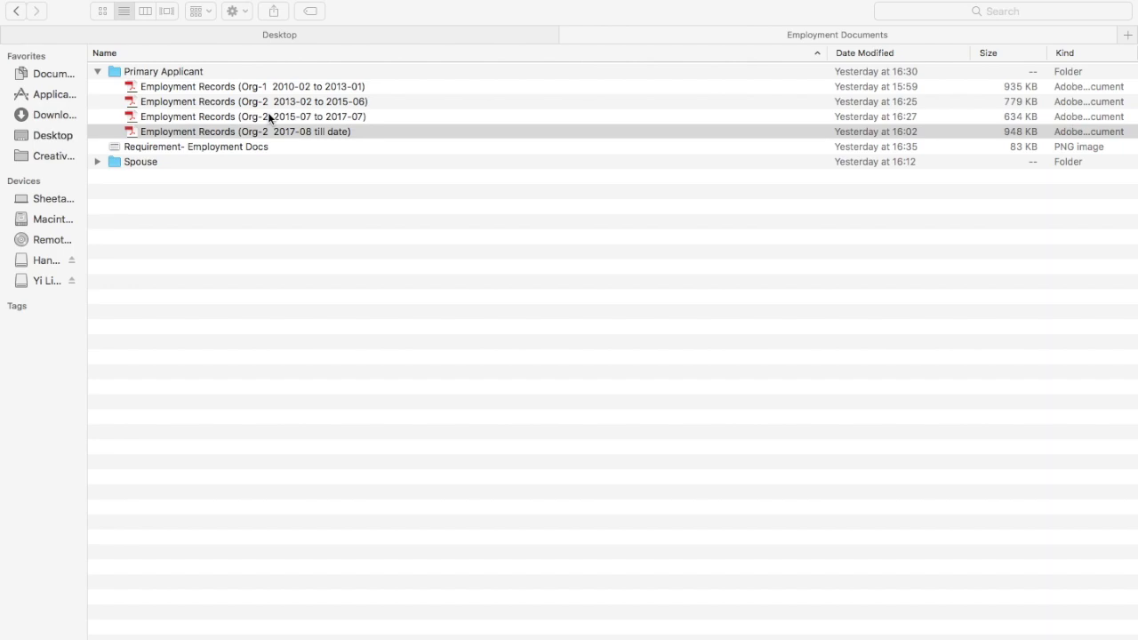
{"action": "left_click", "coordinate": [17, 12]}
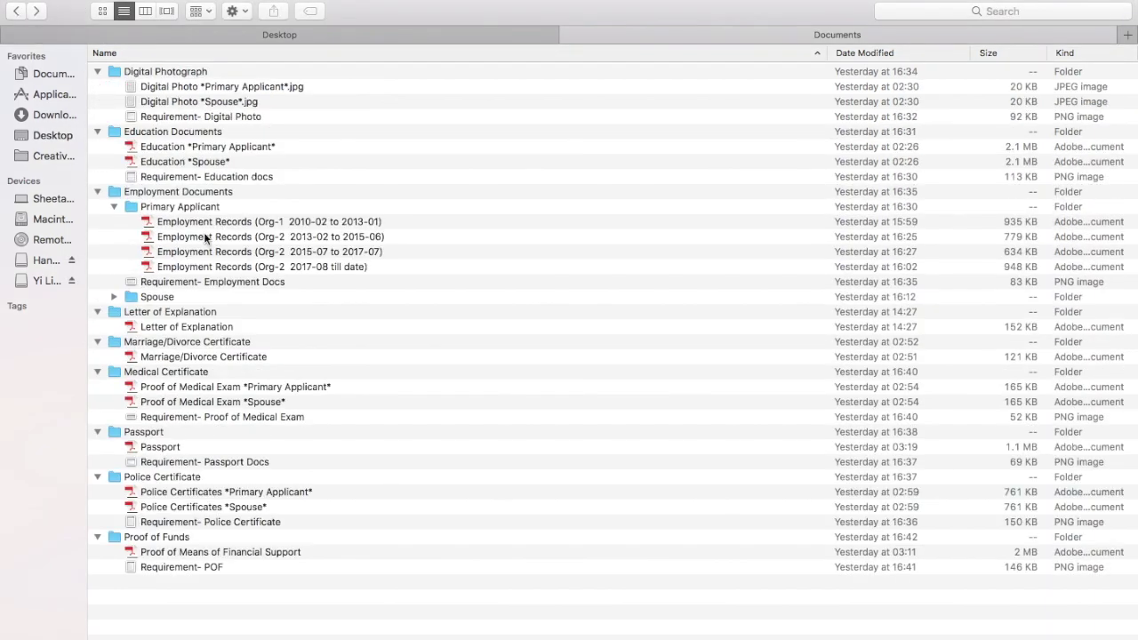
{"action": "double_click", "coordinate": [190, 328]}
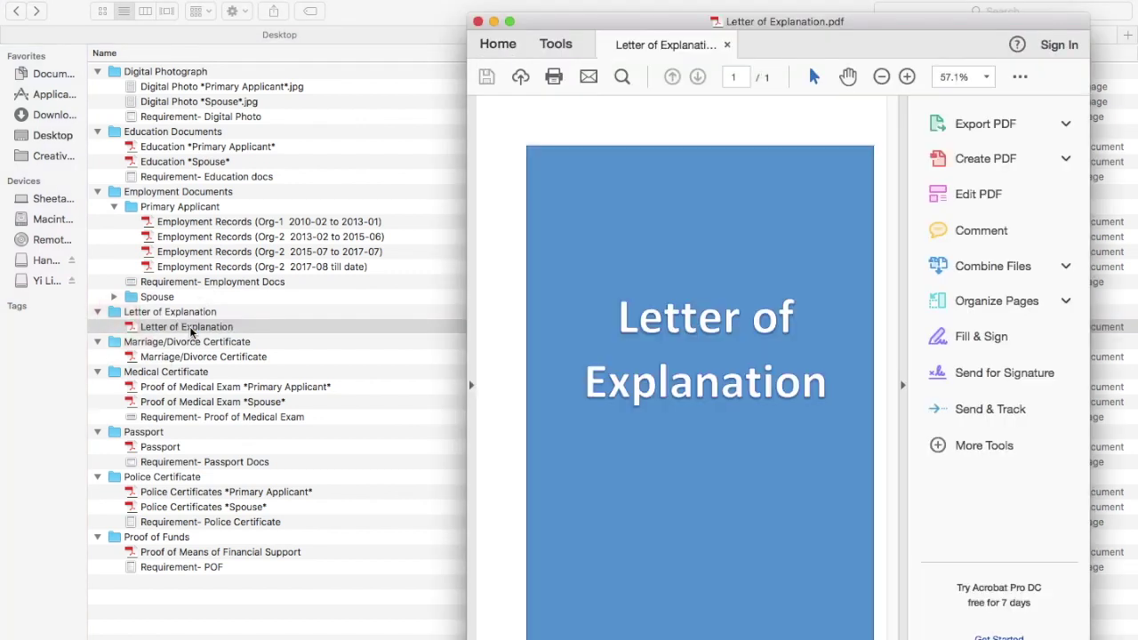